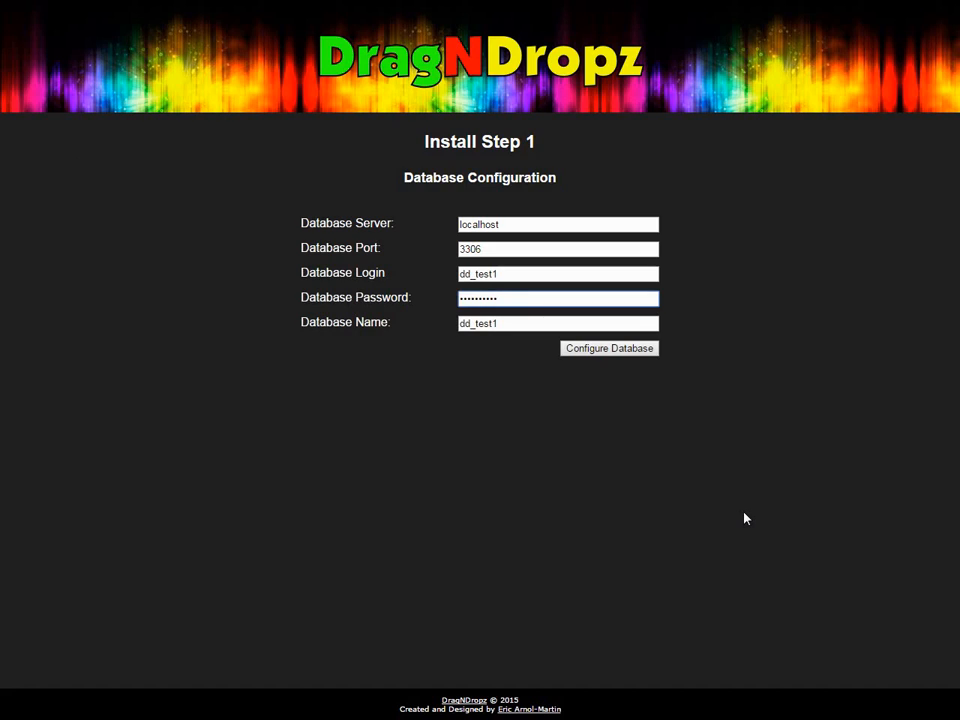
- Return to the database server field on the Install Step 1 database form
click(508, 222)
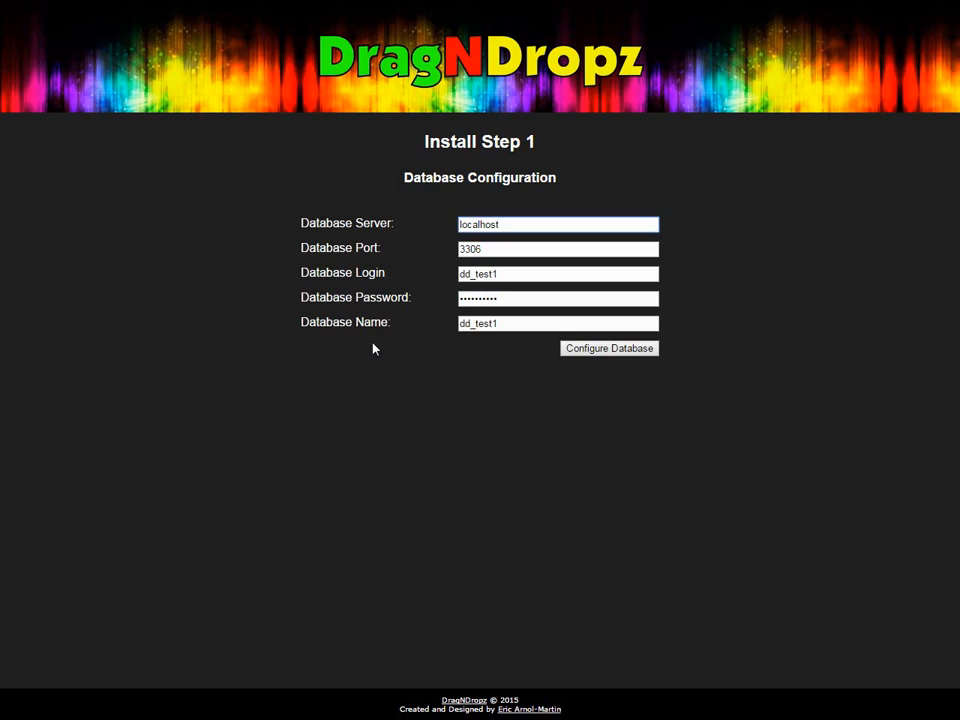
- Submit the database configuration, then enter the admin's first and last name
click(642, 351)
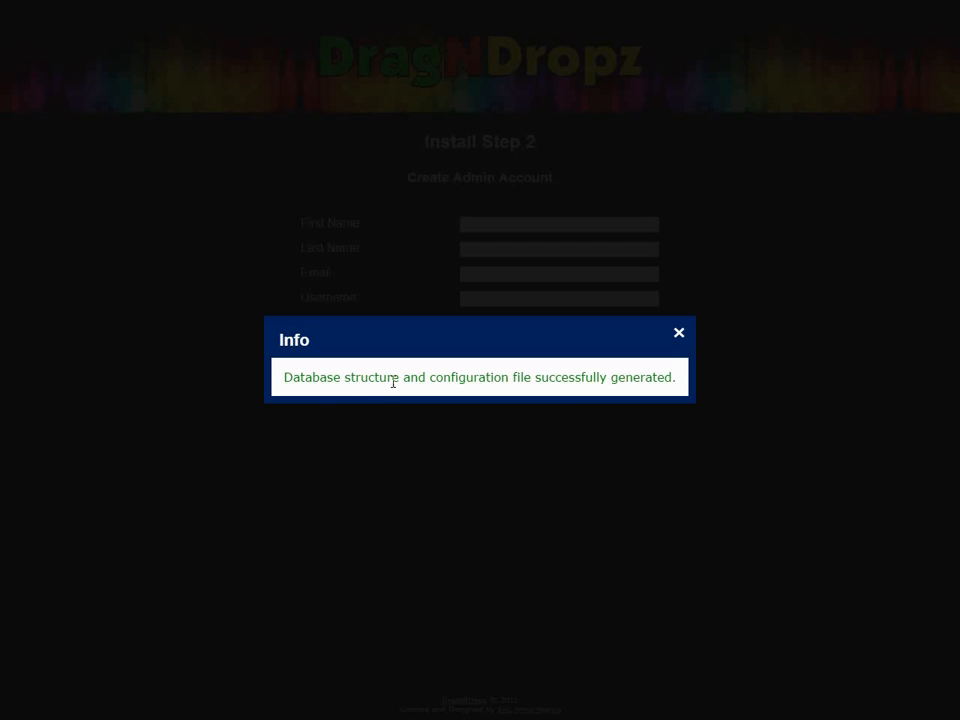
click(679, 335)
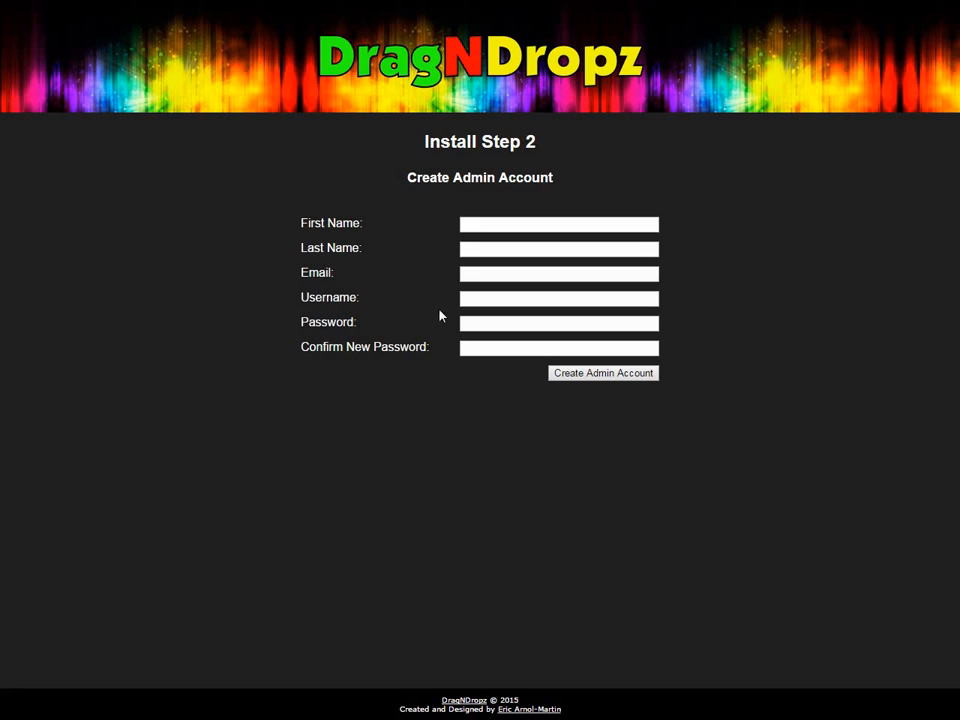
click(491, 225)
key(Tab)
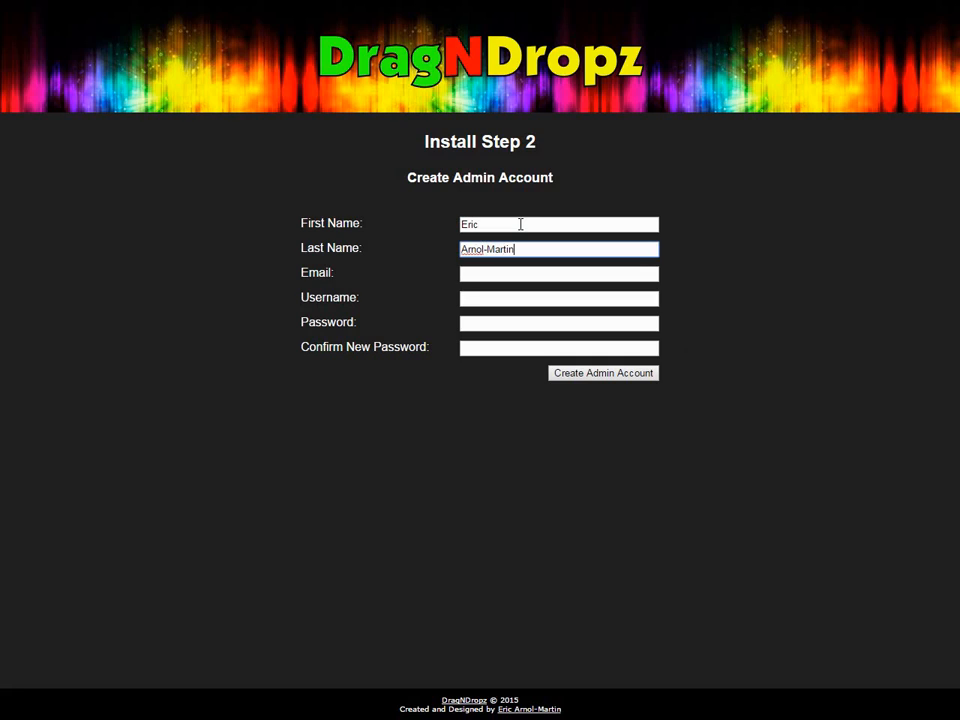
- Fill in the admin's e-mail, username and password, and create the admin account
key(Tab)
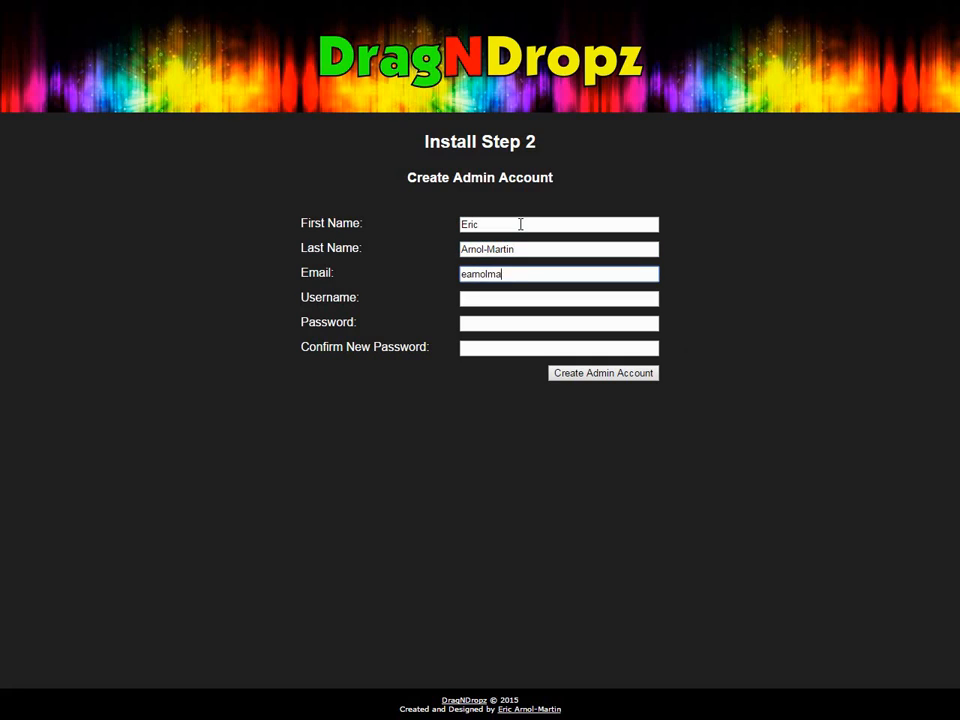
key(Tab)
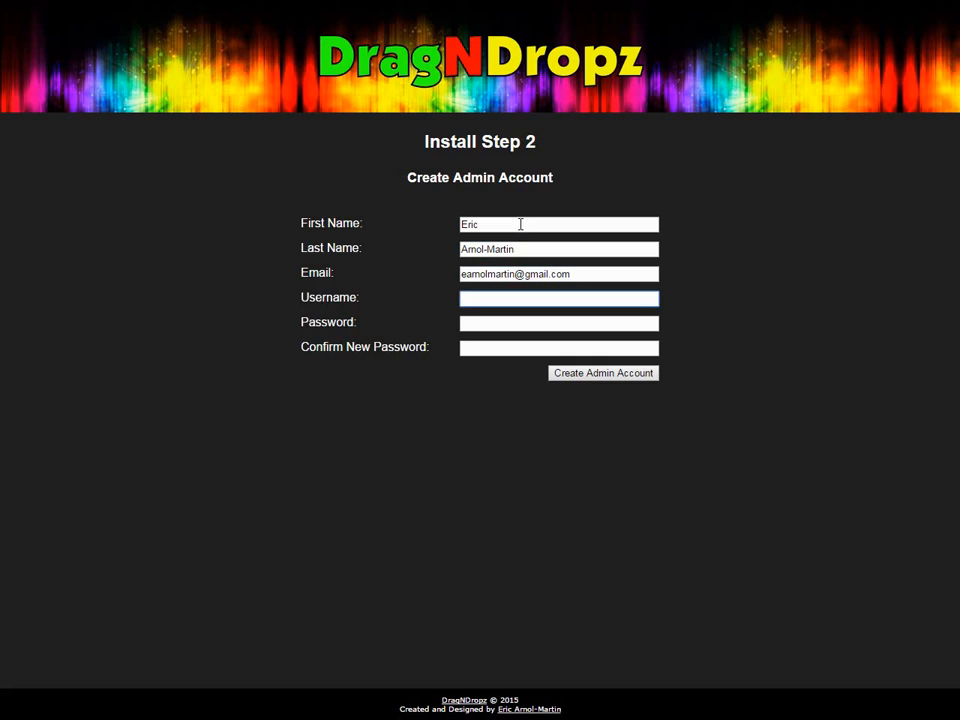
text(earnolmartin)
key(Tab)
text(*******)
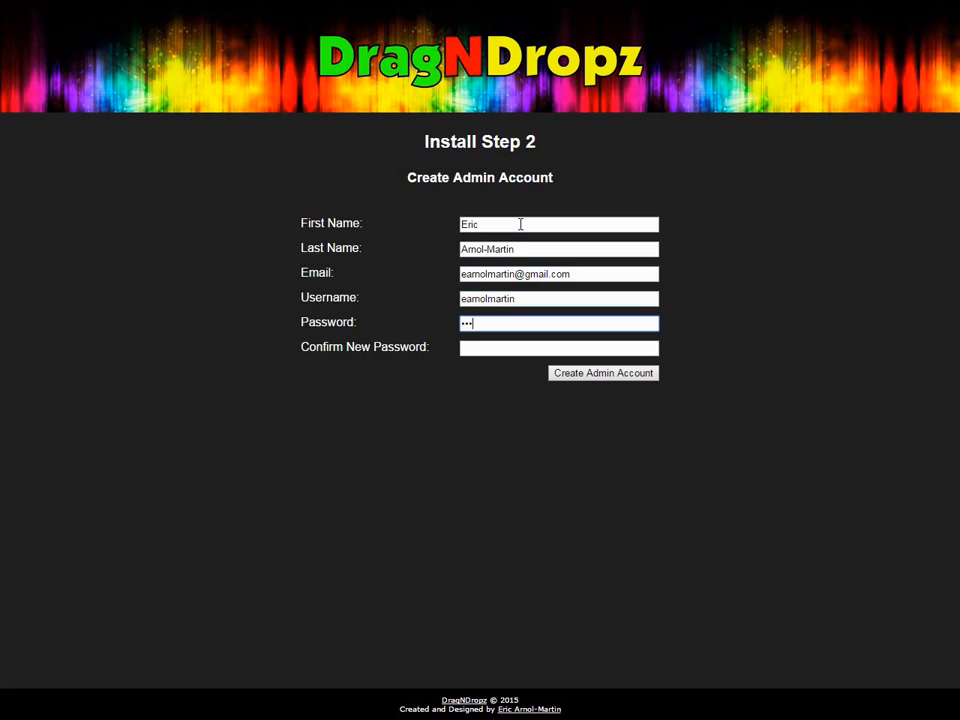
text(*)
key(Tab)
text(********)
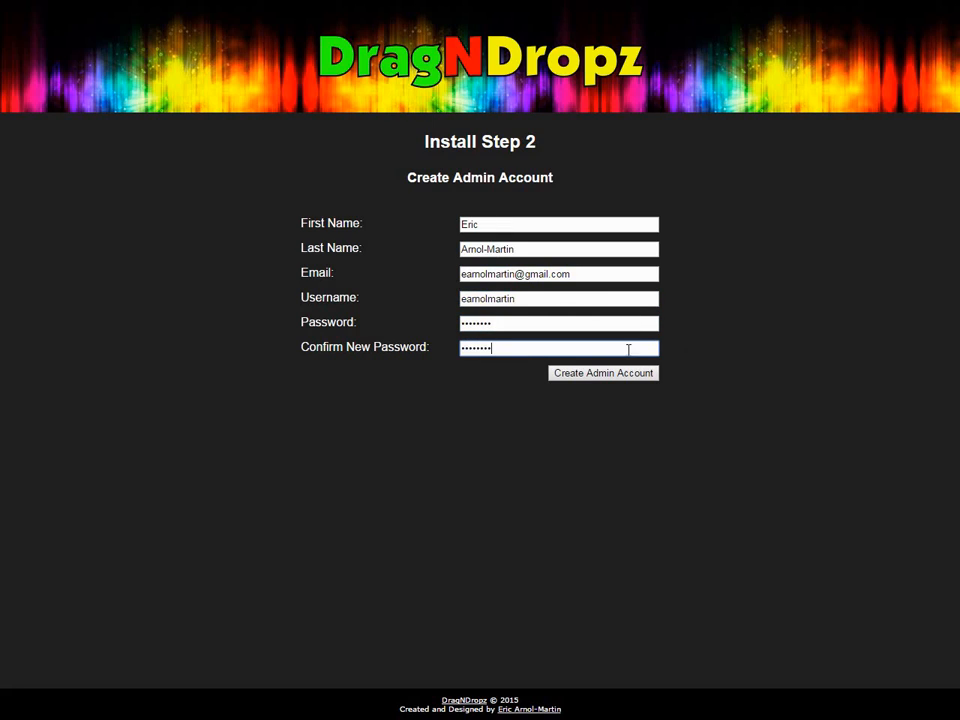
click(578, 373)
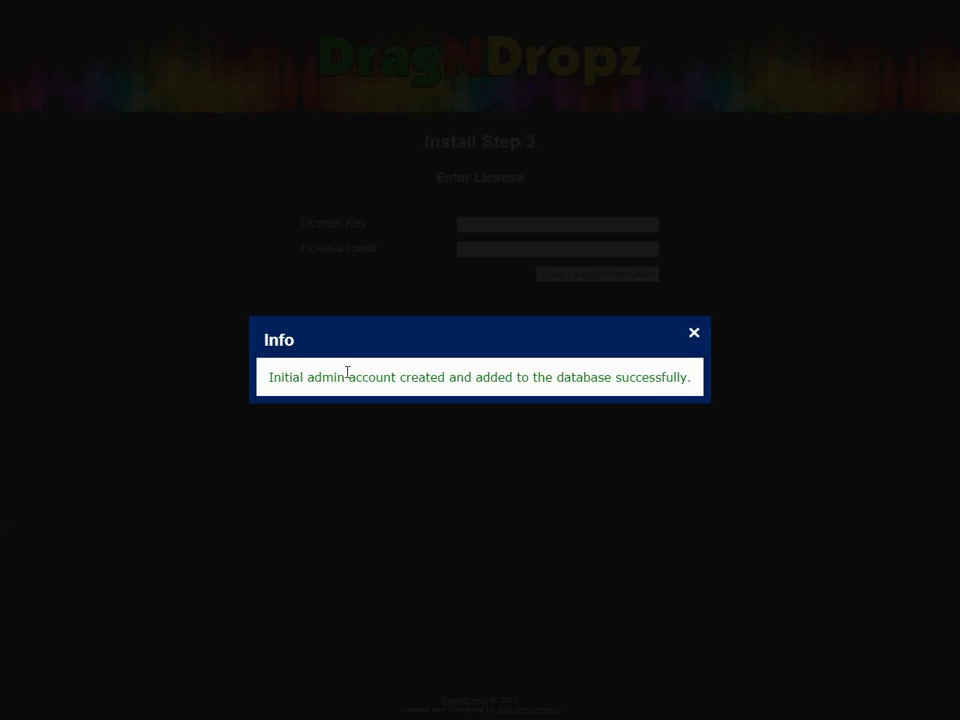
- Paste the license e-mail from the PSPad license notes into the license e-mail field
click(702, 340)
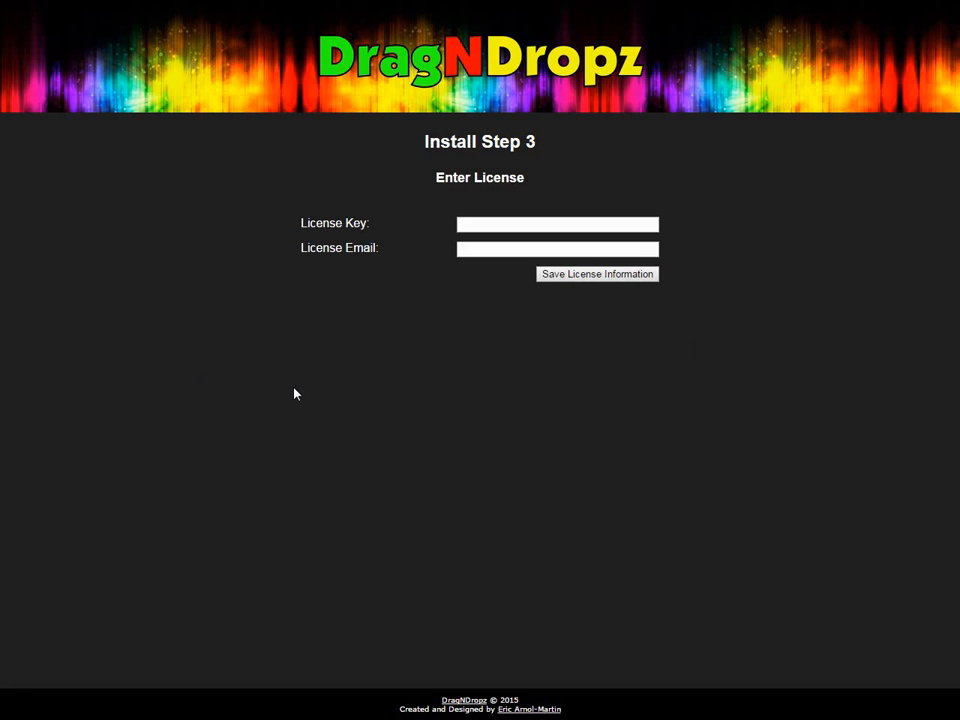
key(F11)
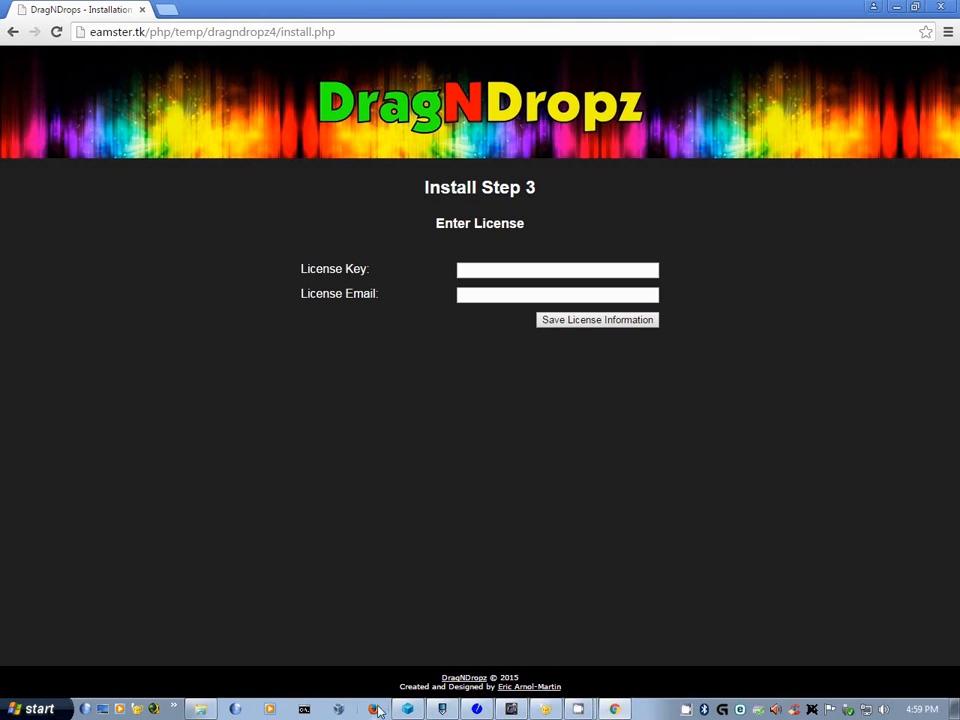
click(441, 709)
click(190, 87)
drag(398, 131, 232, 131)
key(ctrl+c)
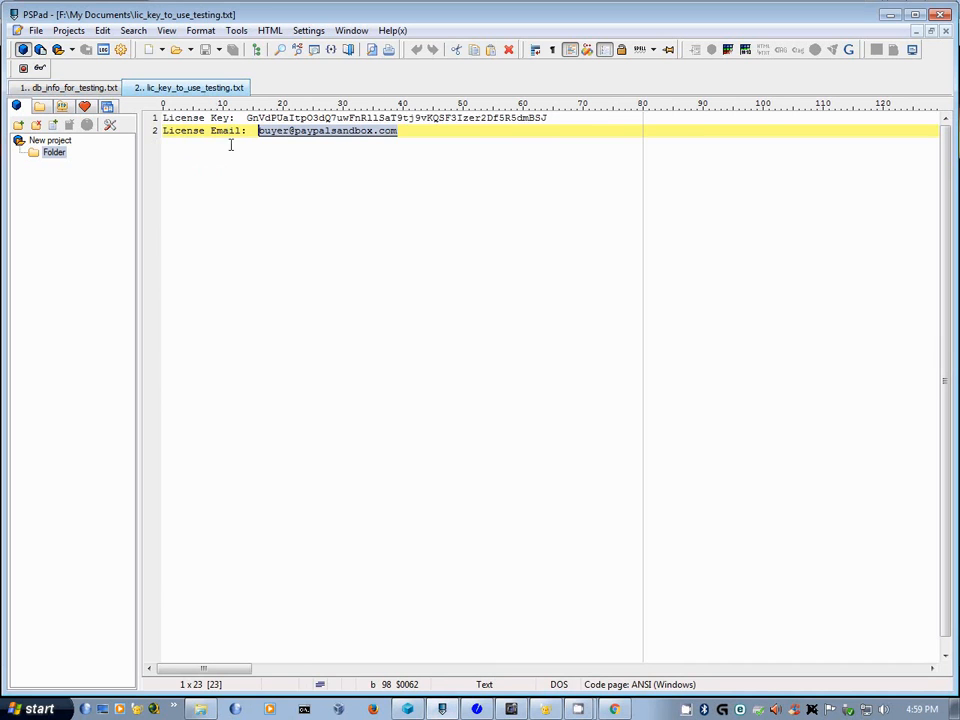
click(614, 709)
click(514, 294)
key(ctrl+v)
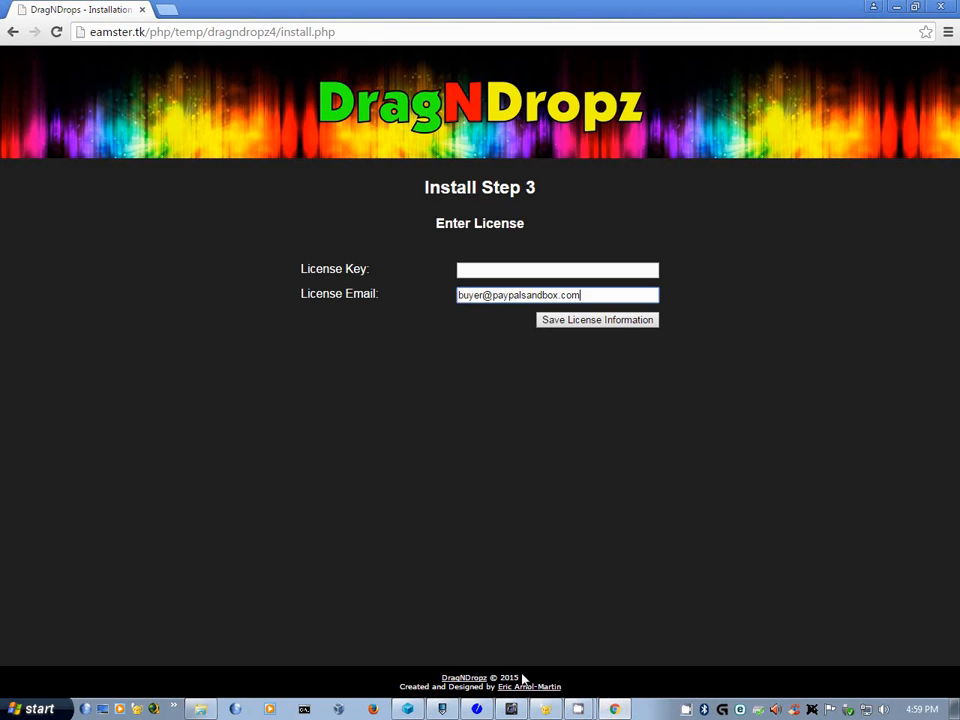
- Copy the license key from the notes file, paste it in, and save the license information
click(441, 709)
drag(550, 117, 246, 117)
key(ctrl+c)
click(614, 709)
click(527, 270)
key(ctrl+v)
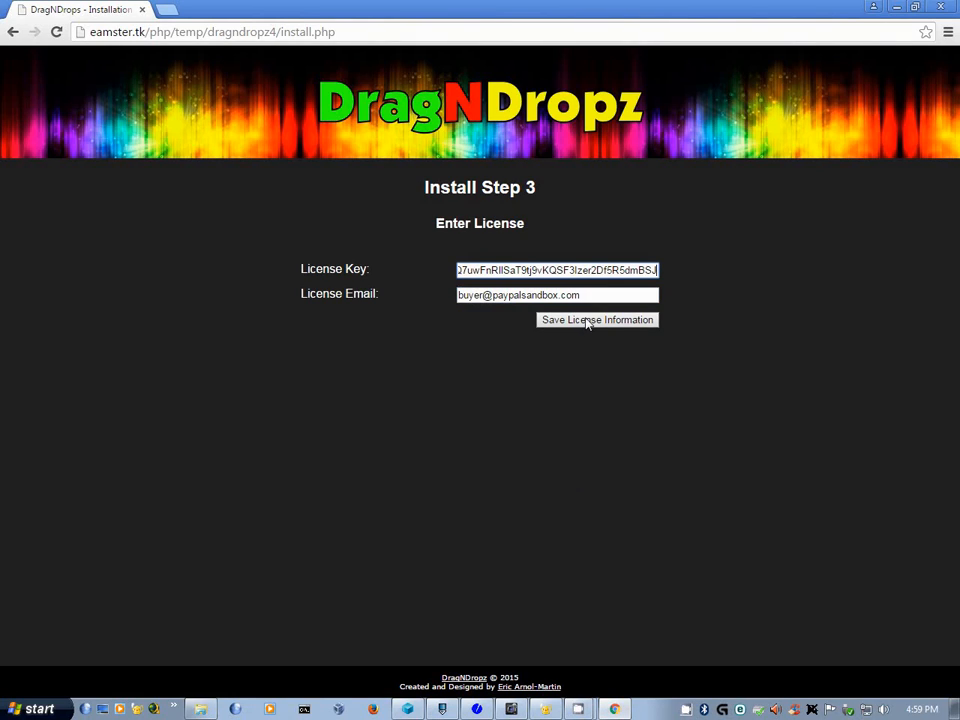
click(588, 321)
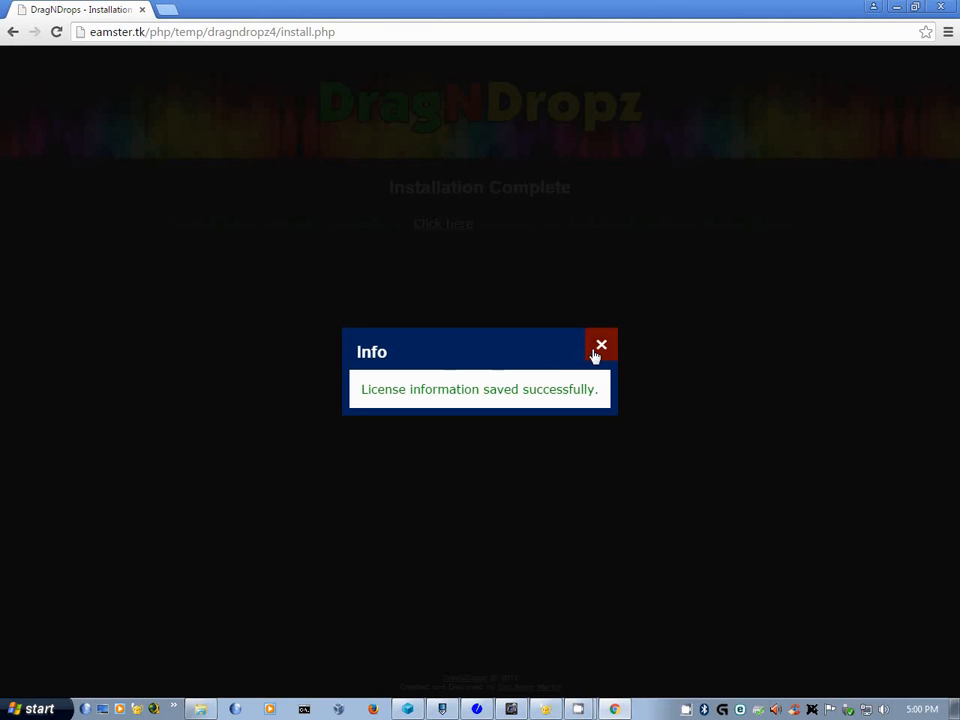
click(600, 348)
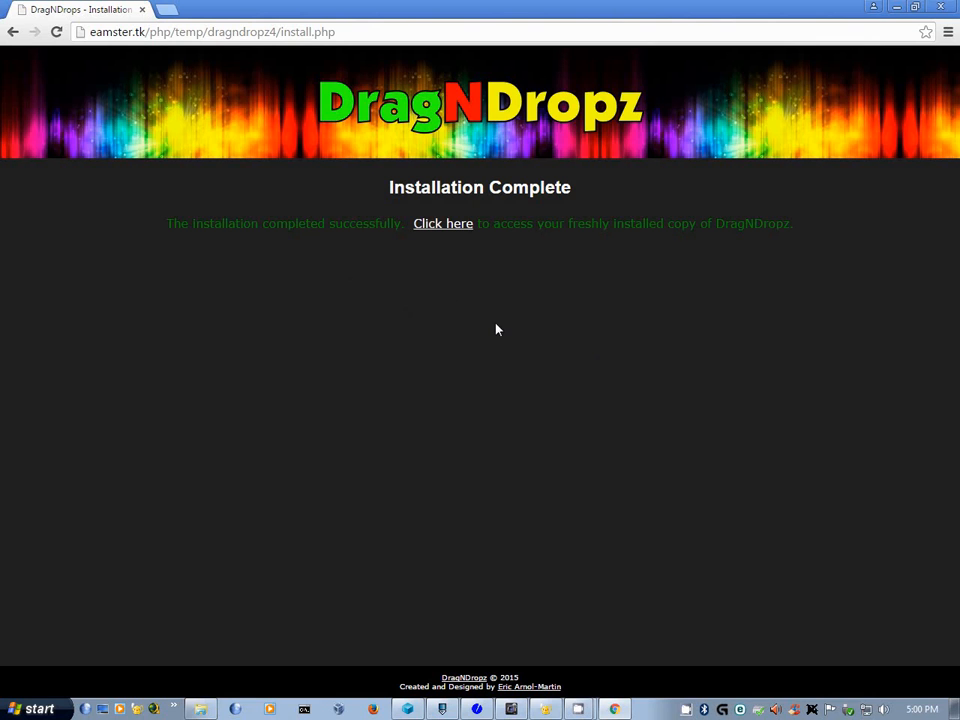
- Log in with the new admin's username, password and the image verification code
key(F11)
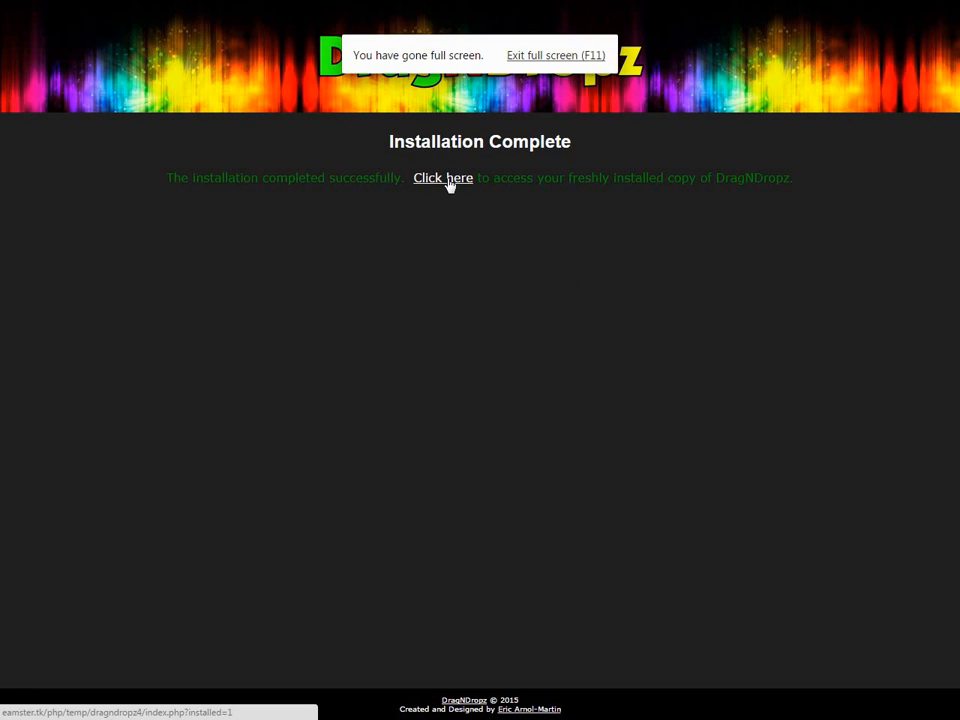
click(449, 185)
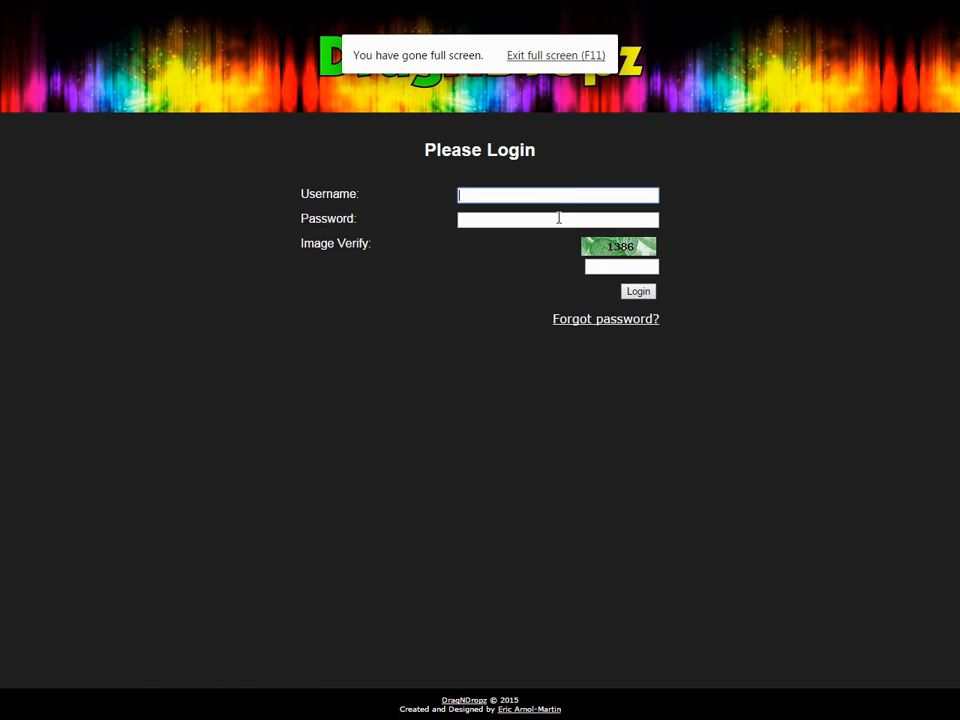
text(earnolmartin)
key(Tab)
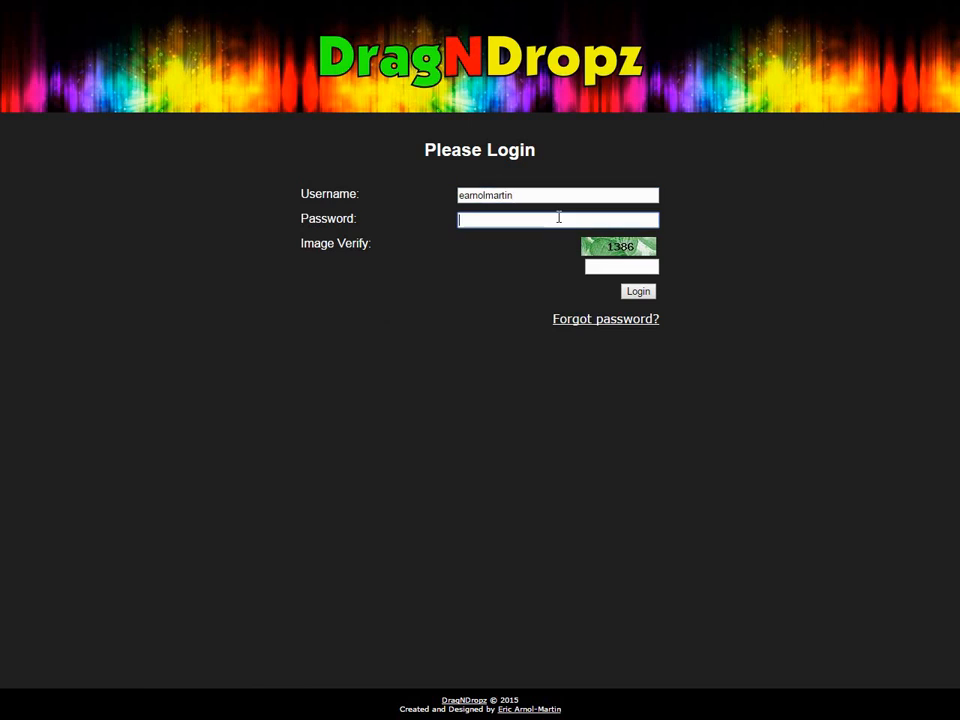
text(********)
key(Tab)
text(13)
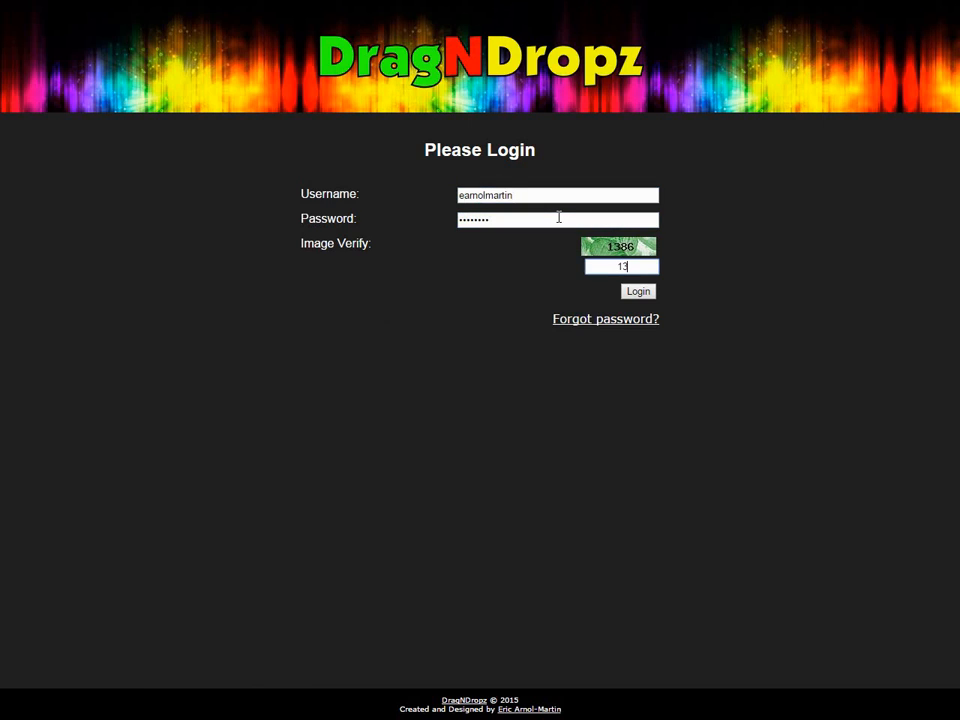
text(86)
key(Return)
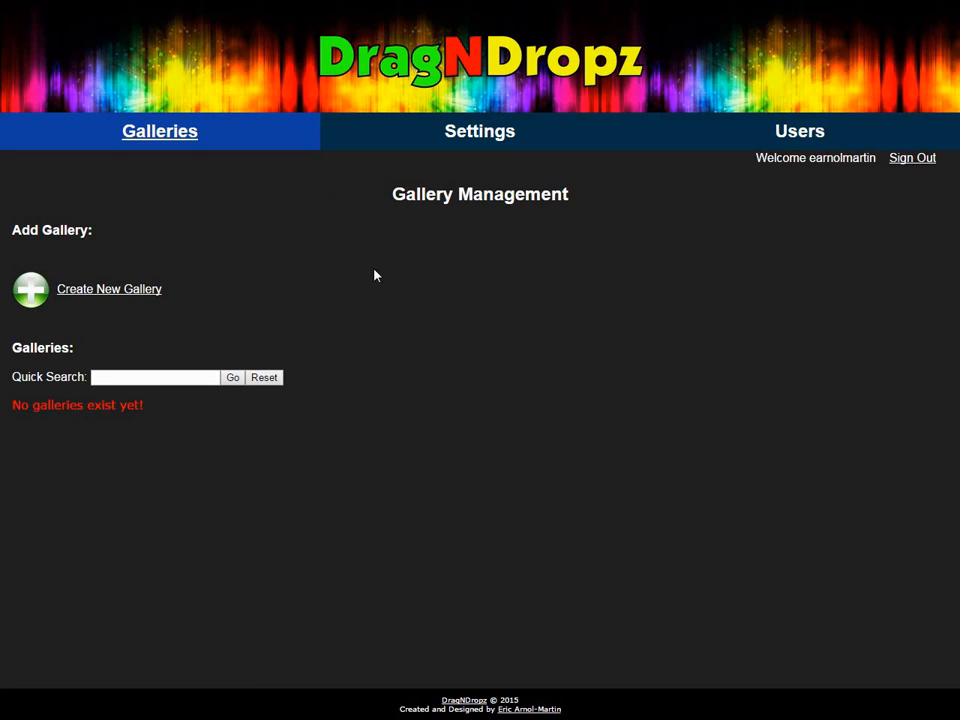
click(390, 137)
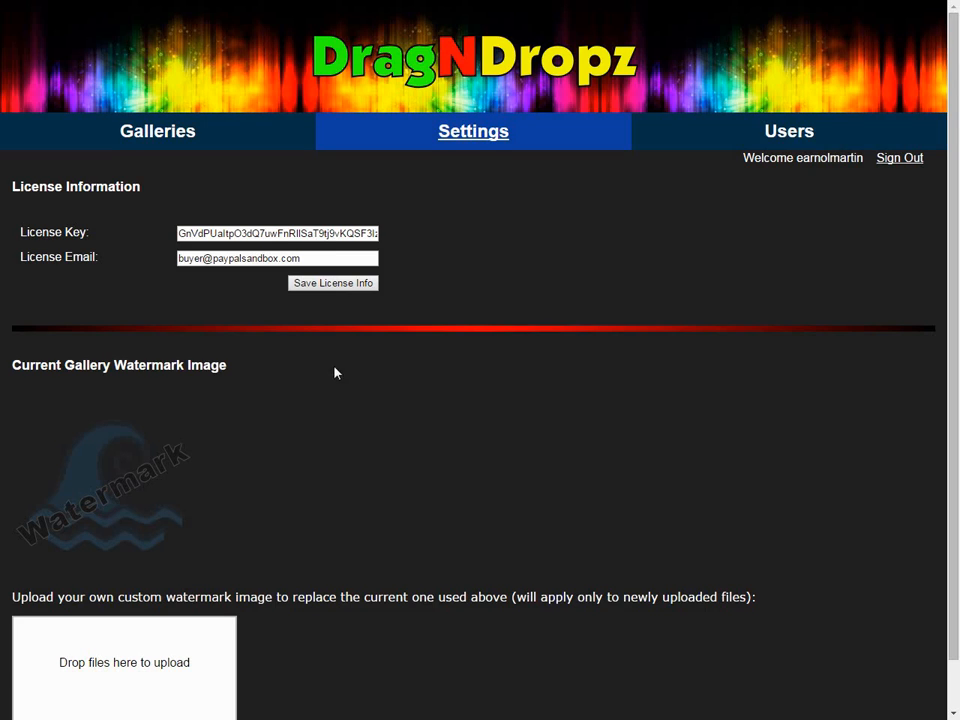
scroll(450, 424, down, 2)
scroll(467, 388, up, 2)
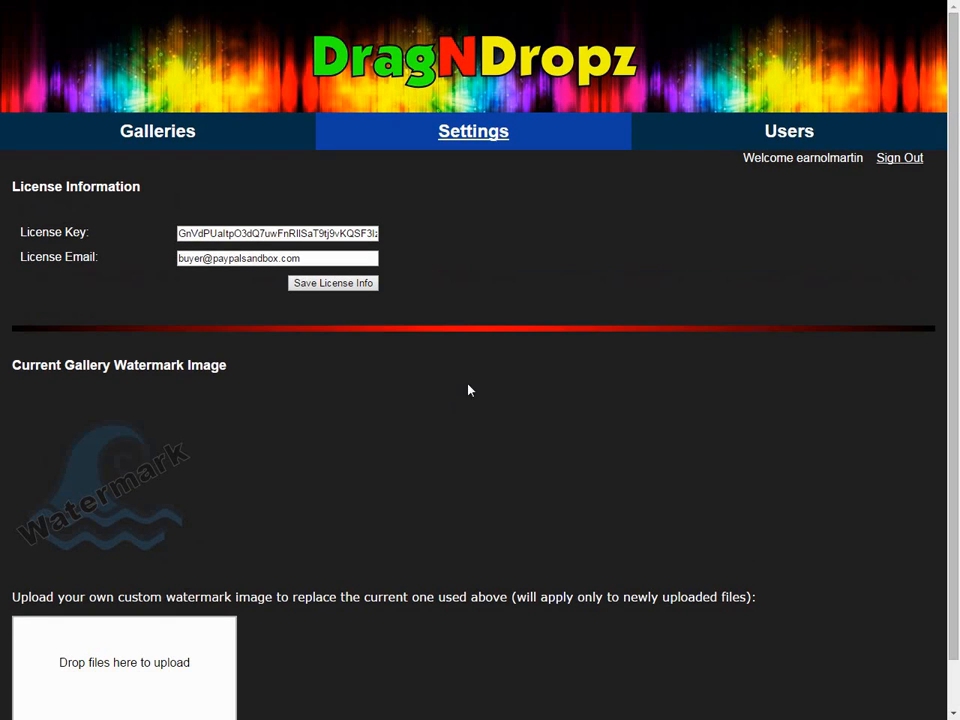
click(774, 136)
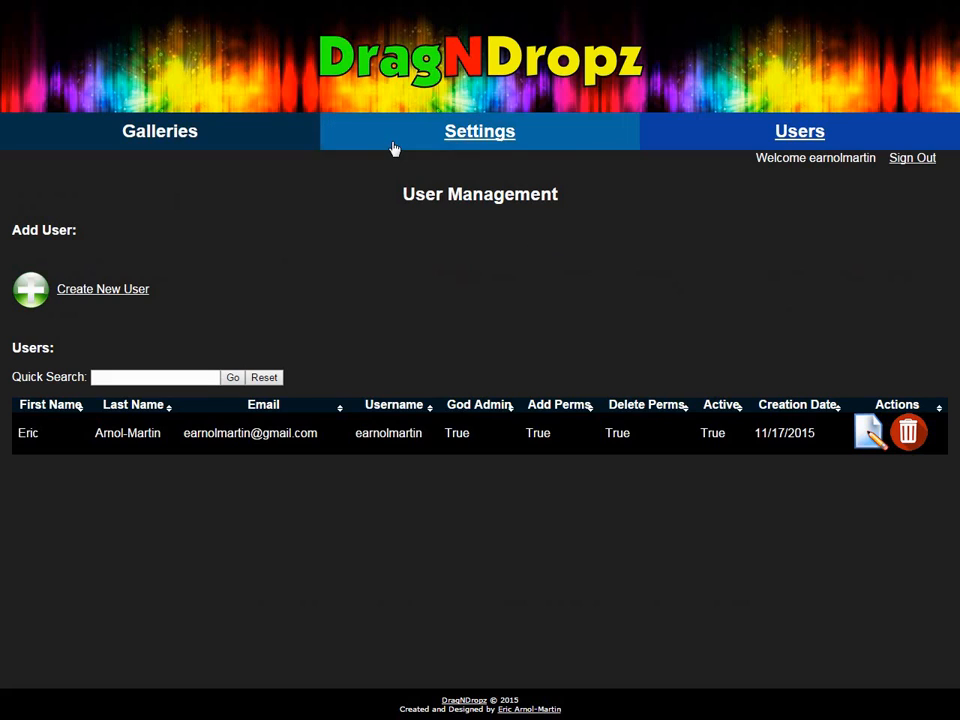
click(171, 154)
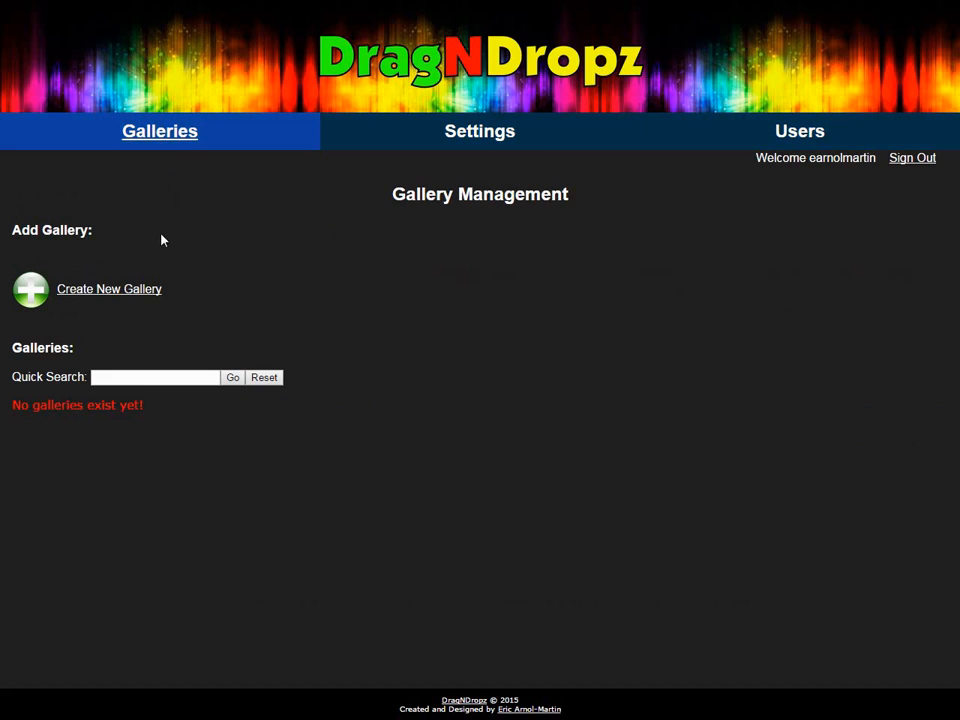
- Add gallery 'My Kitty' with description 'My cat cootie.' and a 10-second autoplay time
click(130, 290)
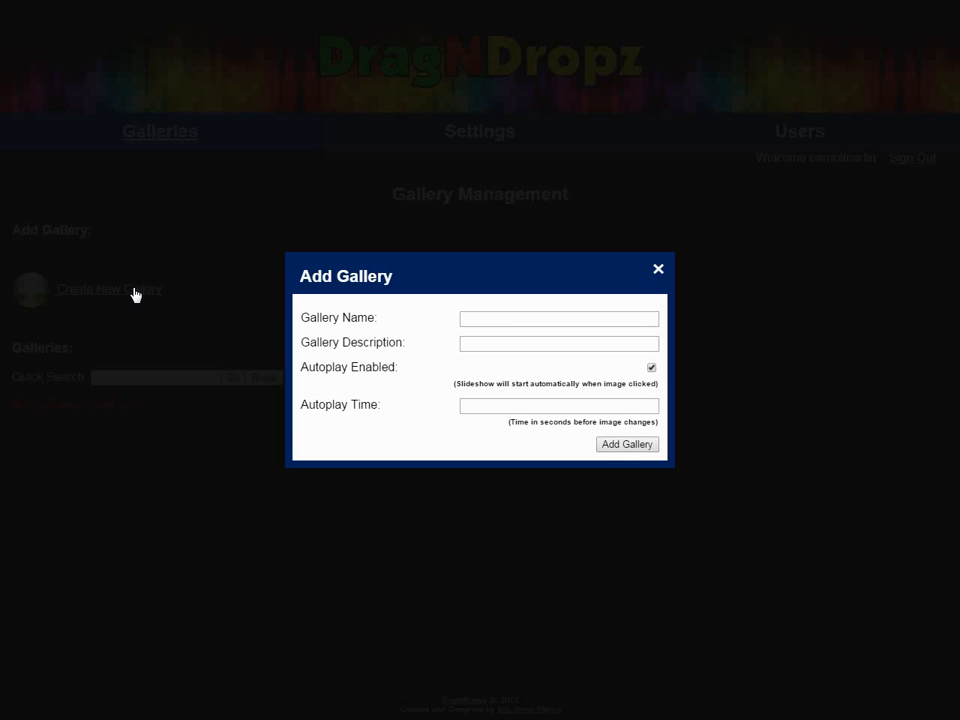
click(554, 320)
text(M)
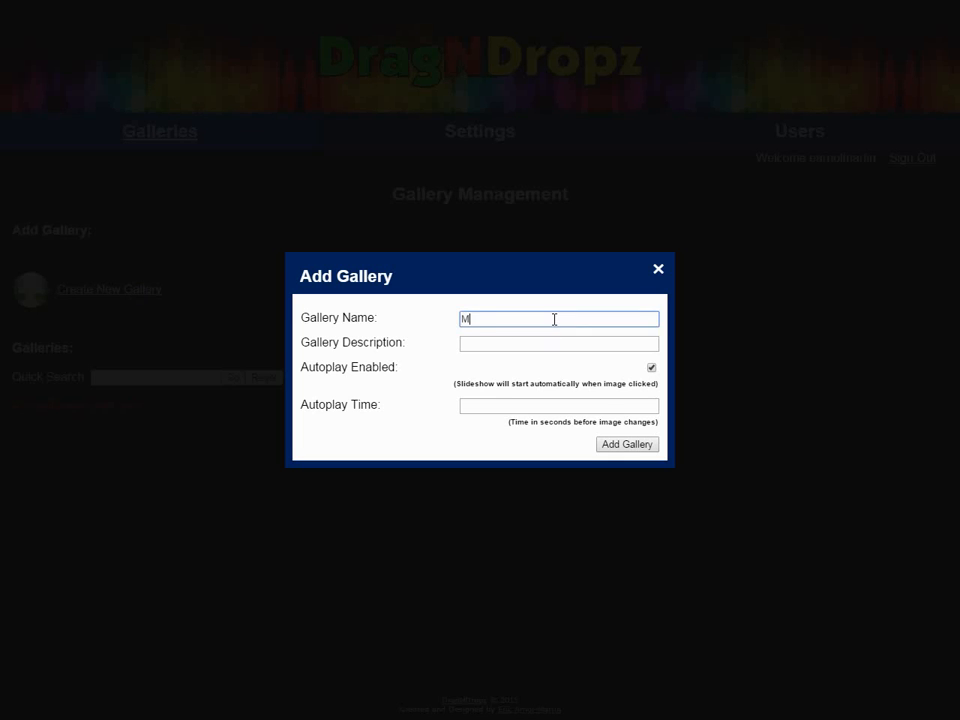
text(y Kitty)
key(Tab)
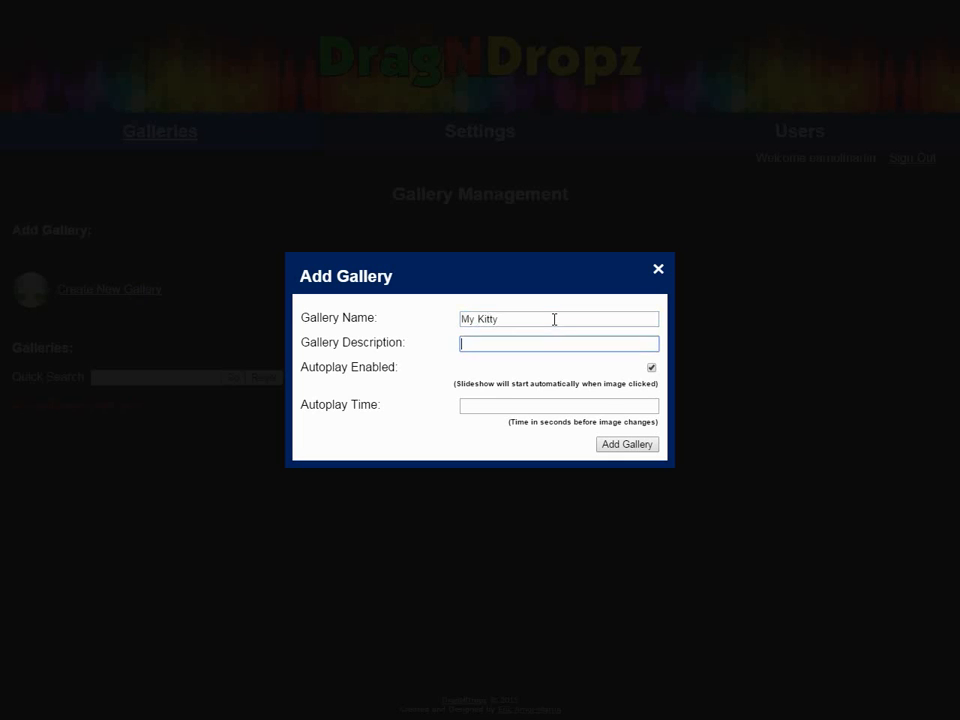
text(My cat cootie)
key(BackSpace)
text(e.)
key(Tab)
key(Tab)
text(10)
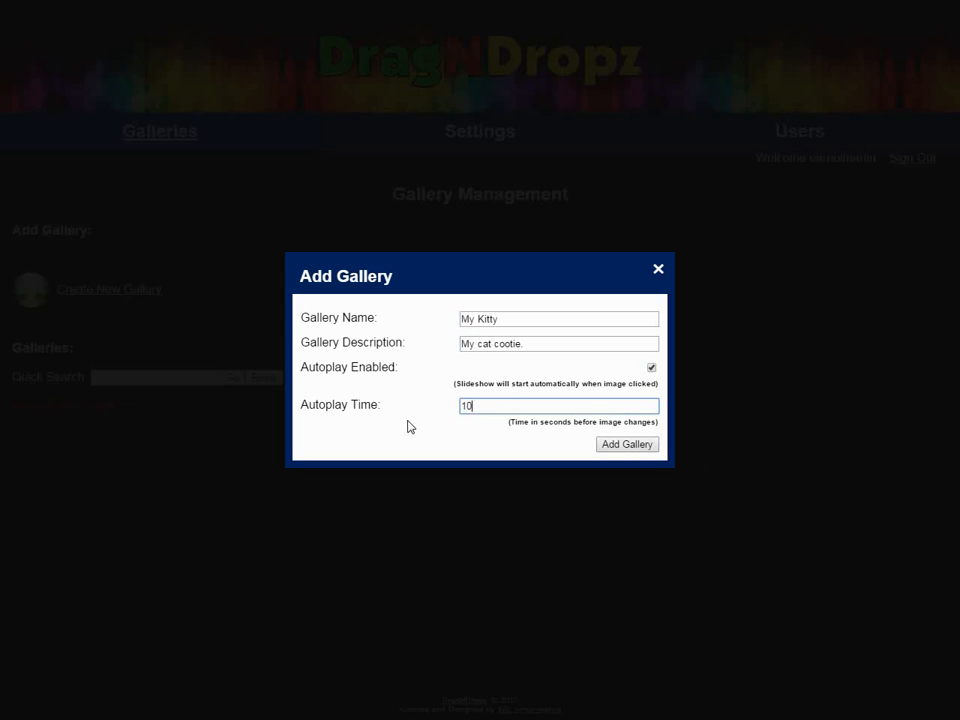
click(632, 444)
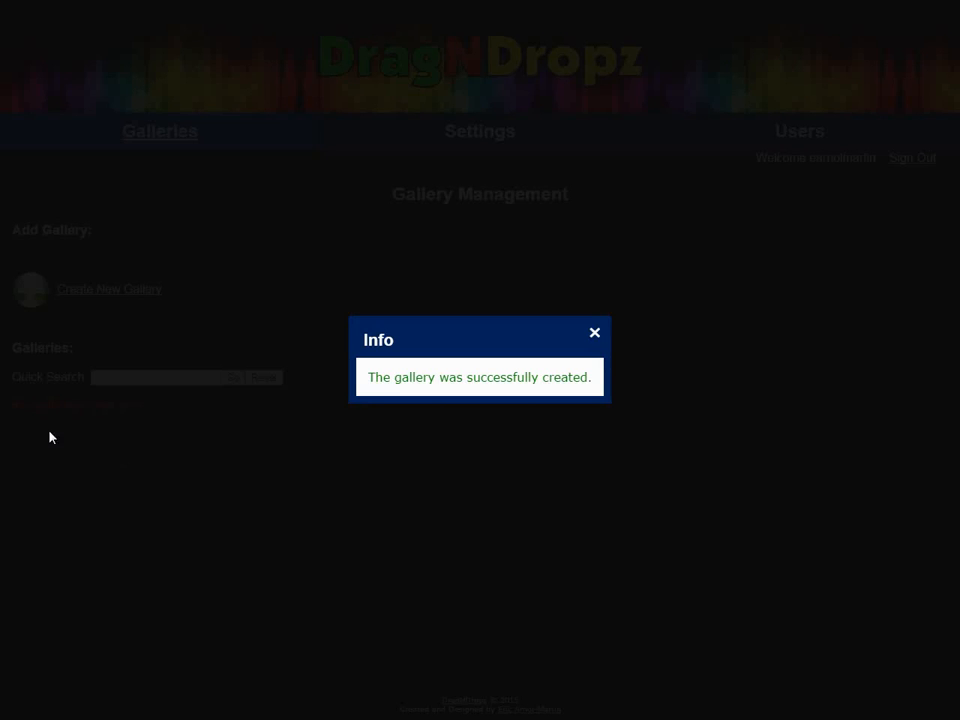
click(595, 334)
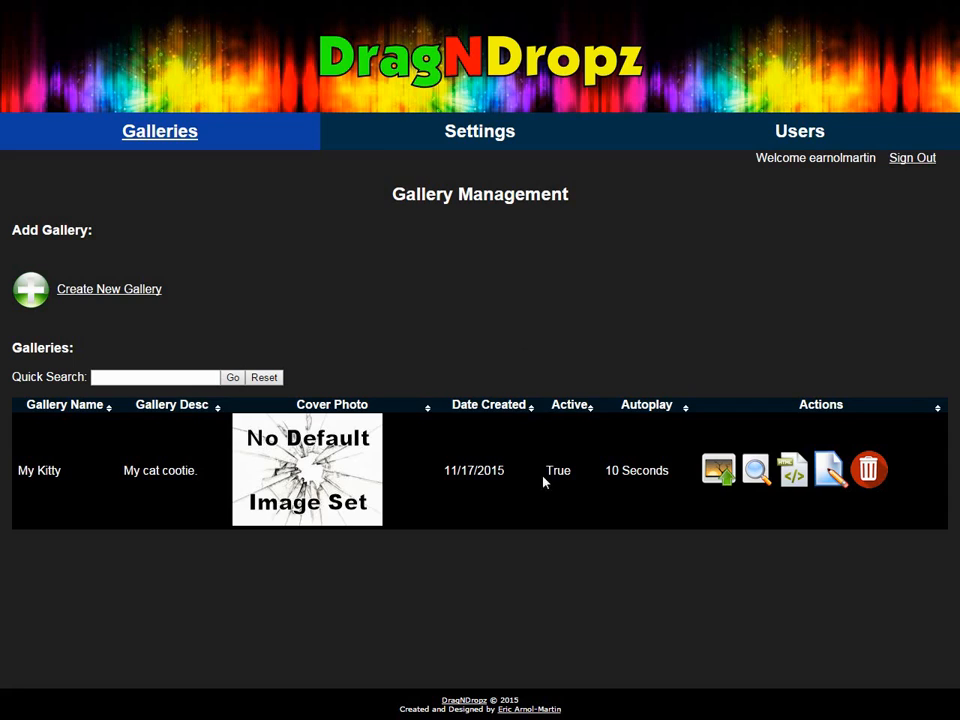
- Drop six cat photos from the Goob folder, including SDC11521.JPG and DSC05512.JPG, into My Kitty's upload area
click(718, 470)
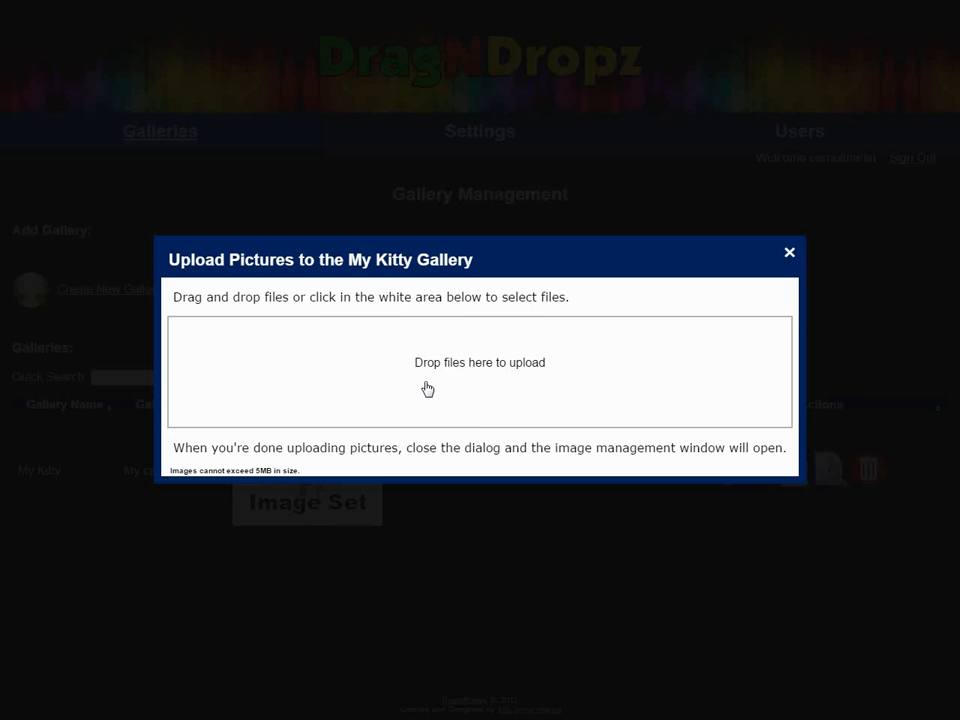
key(F11)
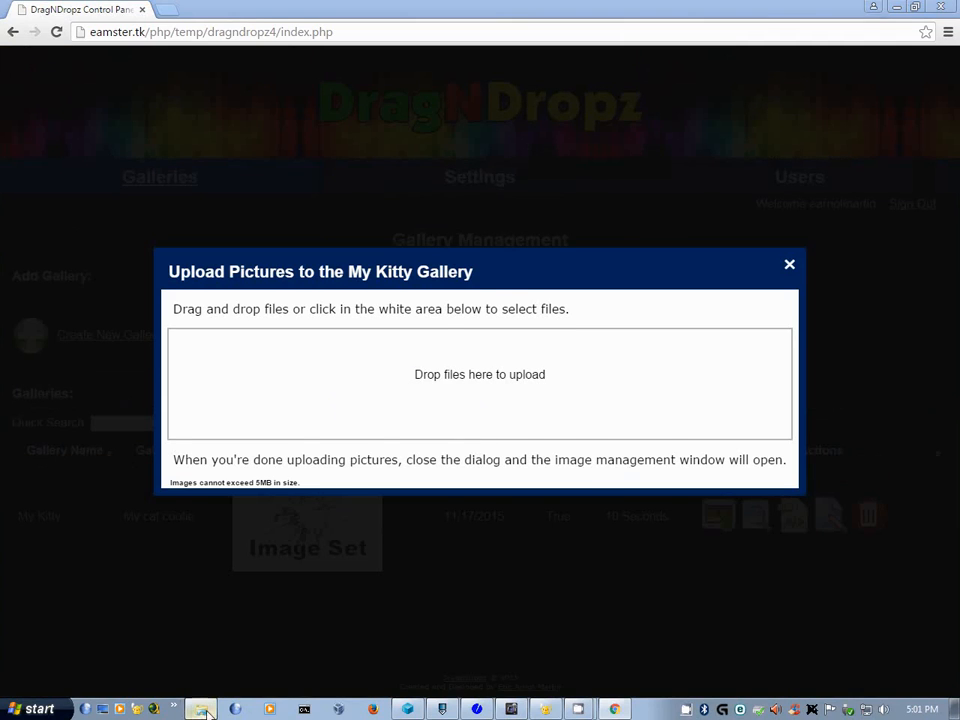
click(205, 710)
click(404, 396)
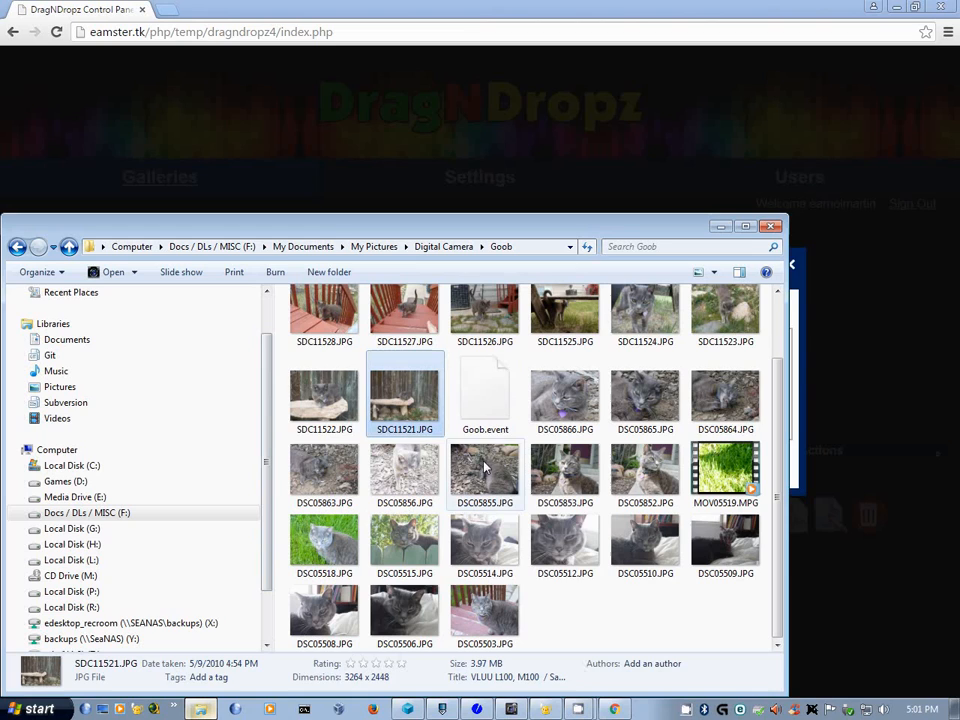
ctrl+click(548, 543)
ctrl+click(645, 400)
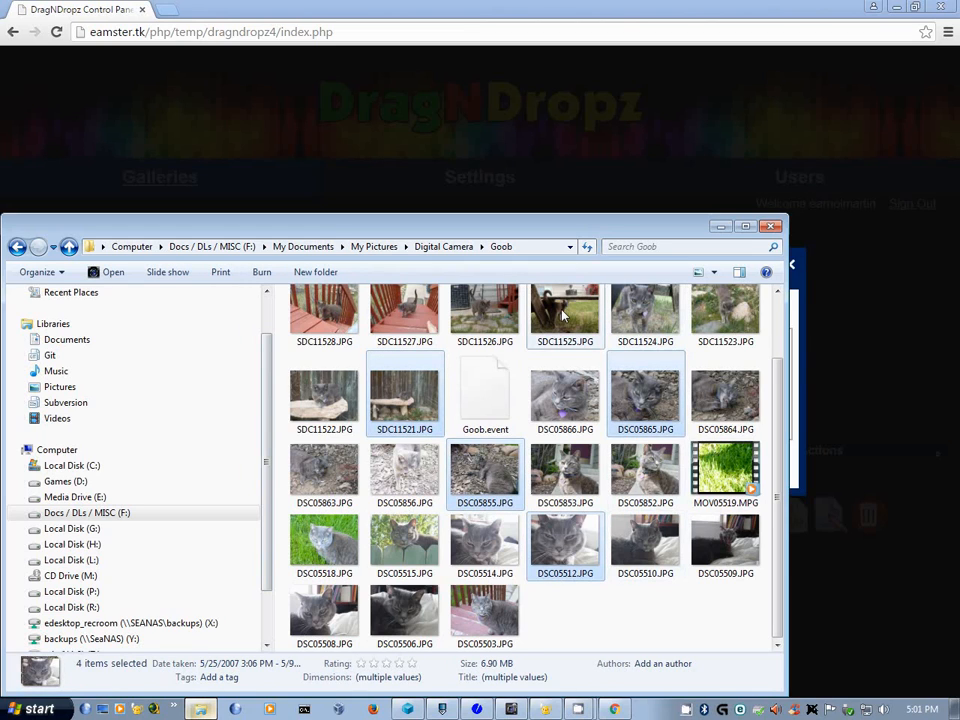
ctrl+click(484, 310)
drag(557, 225, 273, 180)
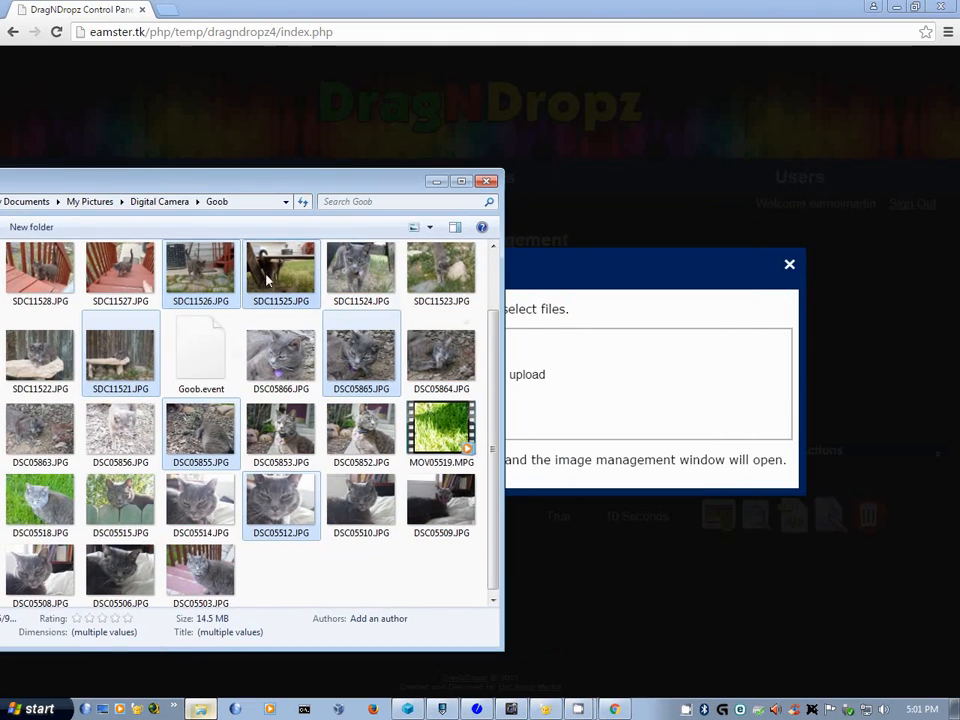
drag(268, 282, 704, 395)
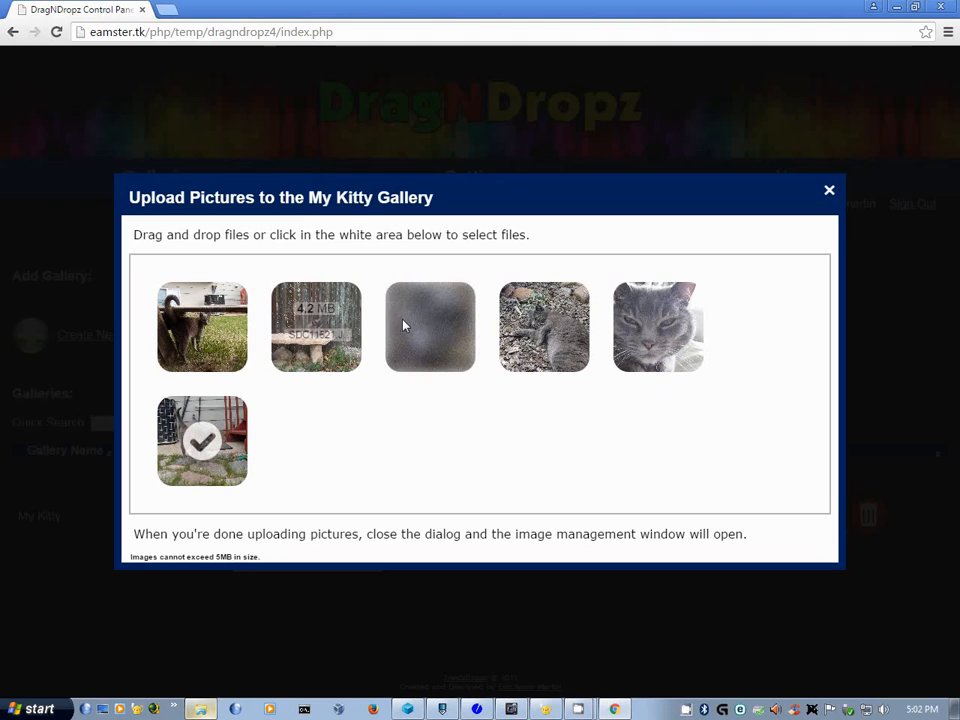
click(829, 192)
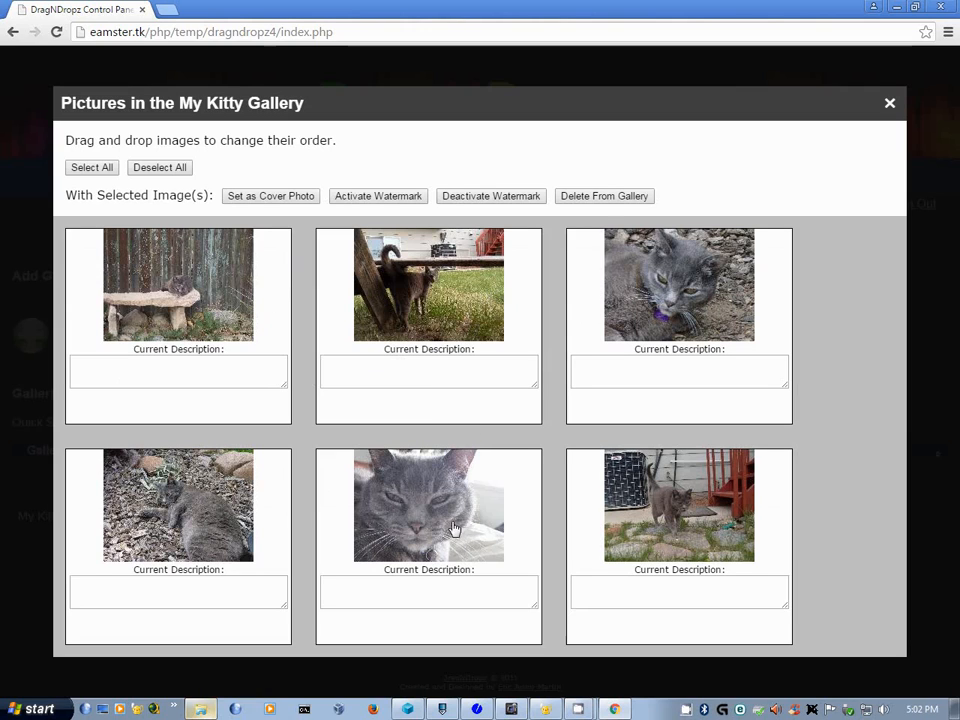
- Move the cat-on-stone-bench photo to first position and make it the gallery cover
drag(454, 528, 210, 311)
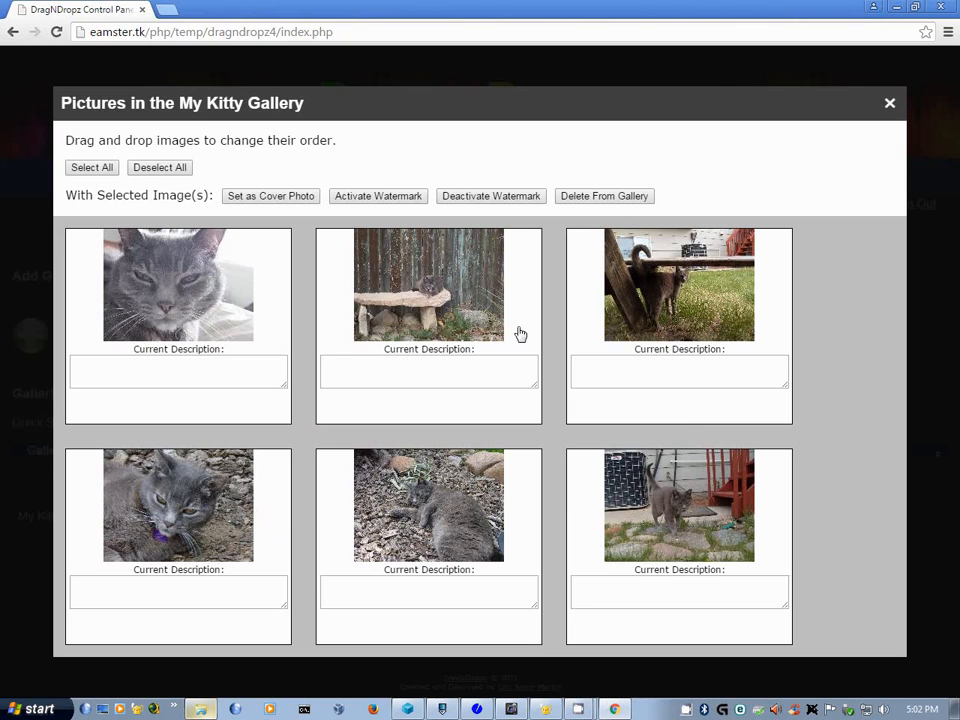
drag(390, 252, 225, 265)
click(268, 318)
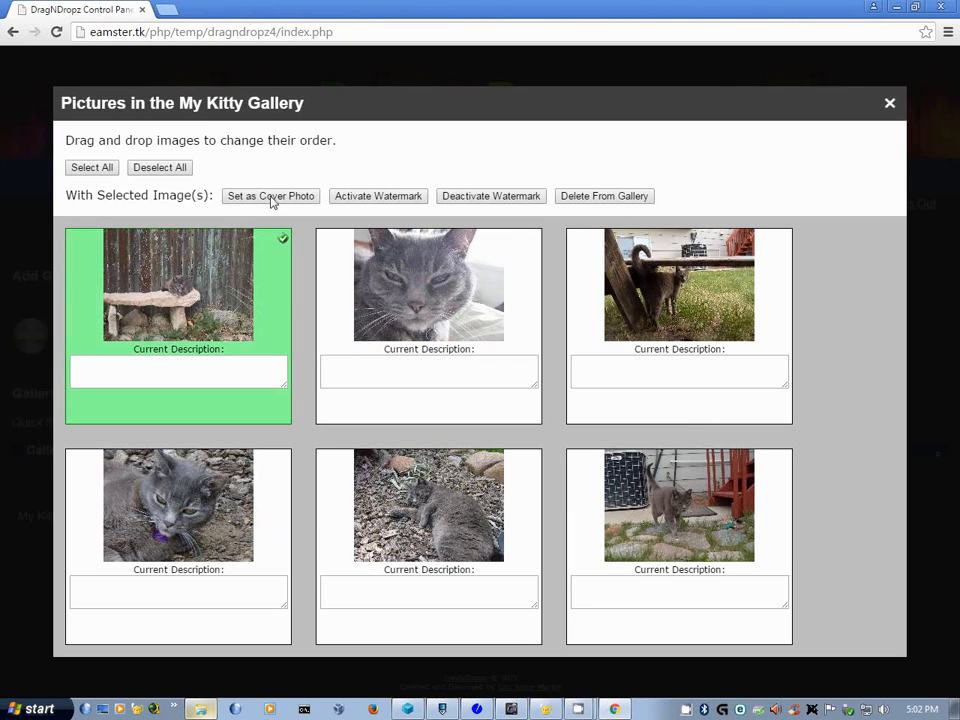
click(272, 196)
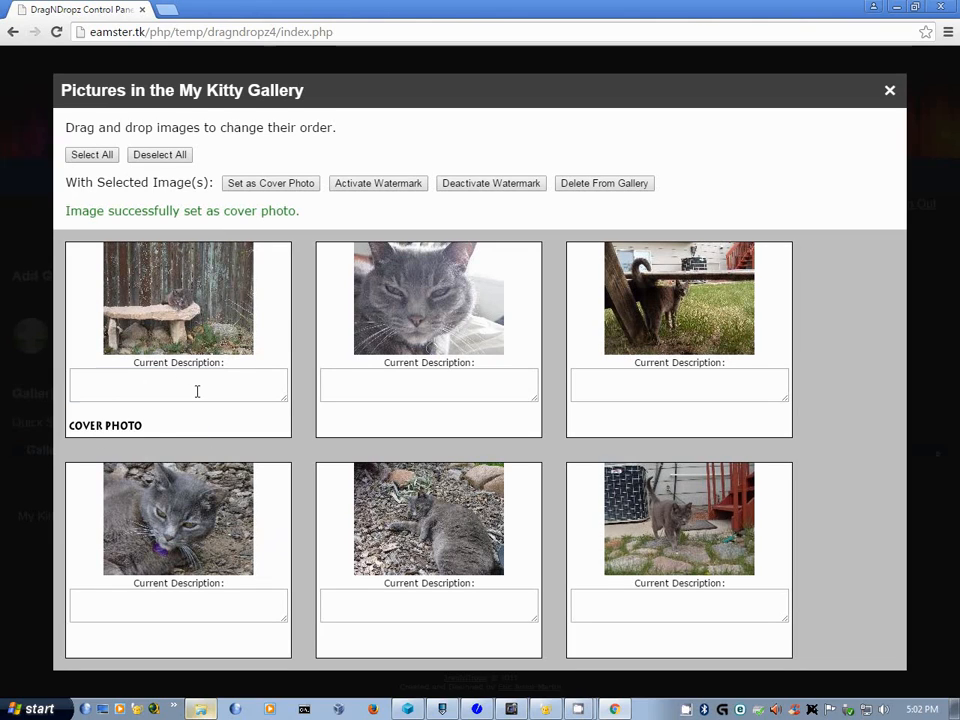
- Caption the first three photos ';)', 'Why are you bothering me?' and 'These silly humans...'
click(196, 388)
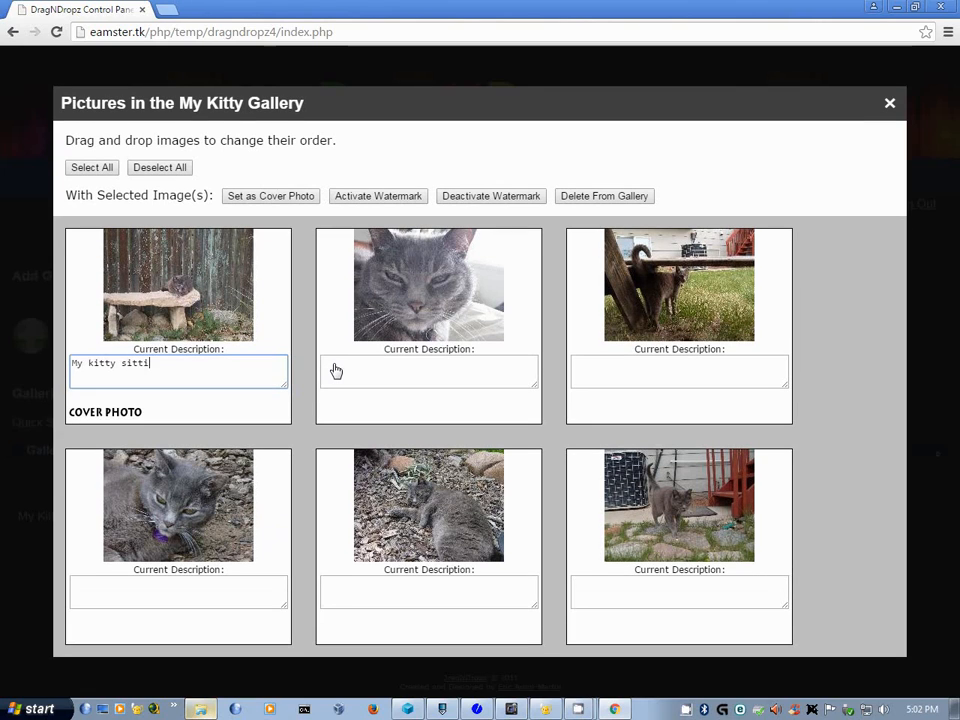
text(;))
click(336, 371)
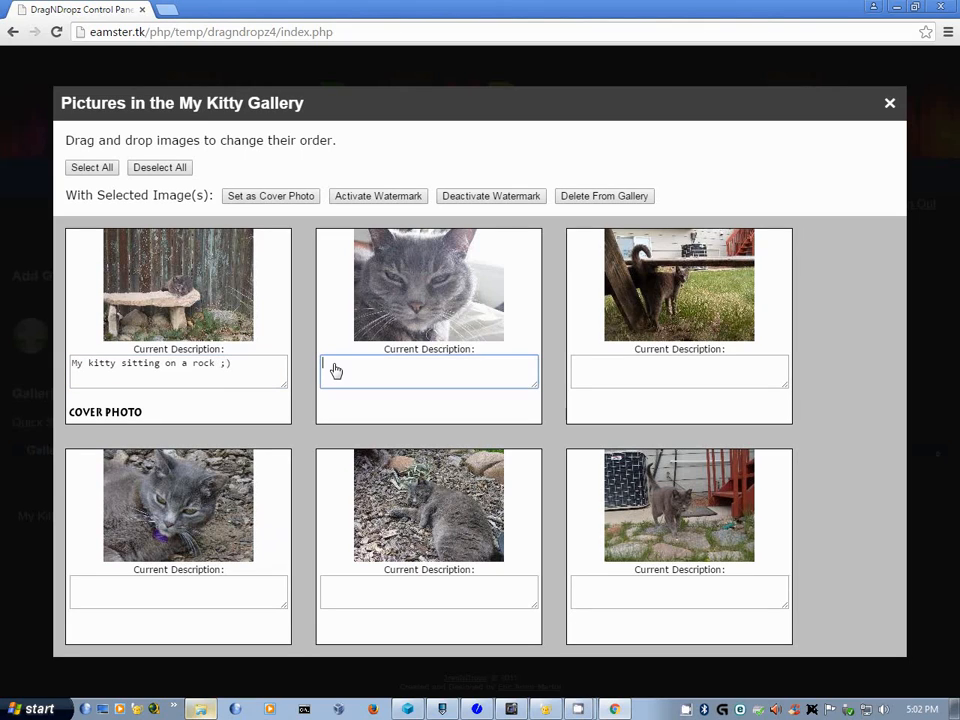
text(Why are you bother )
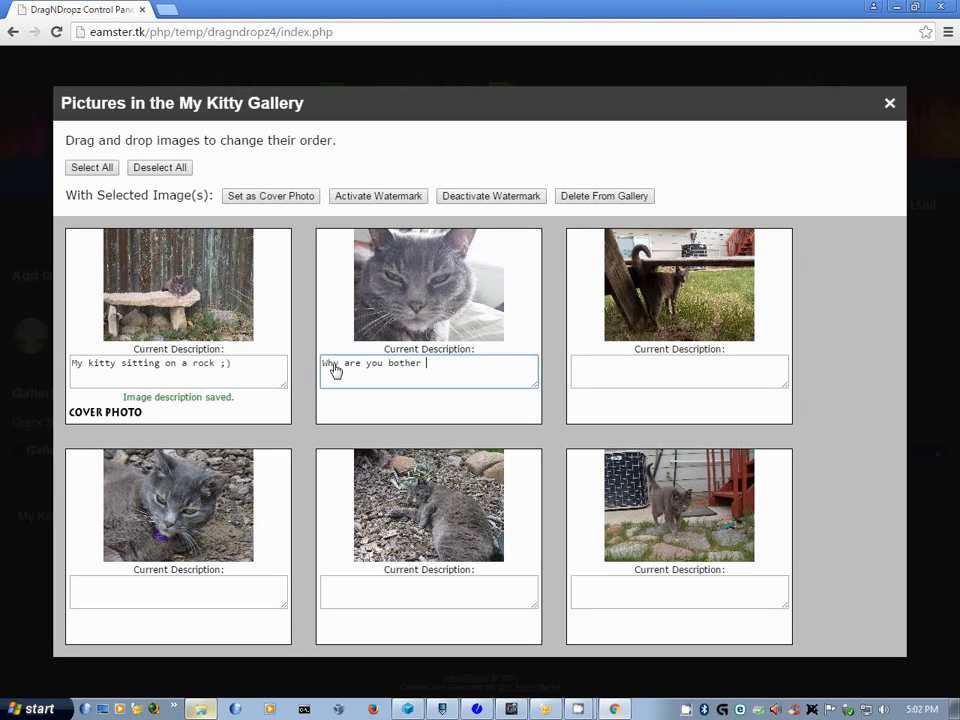
text(ing me?)
key(Tab)
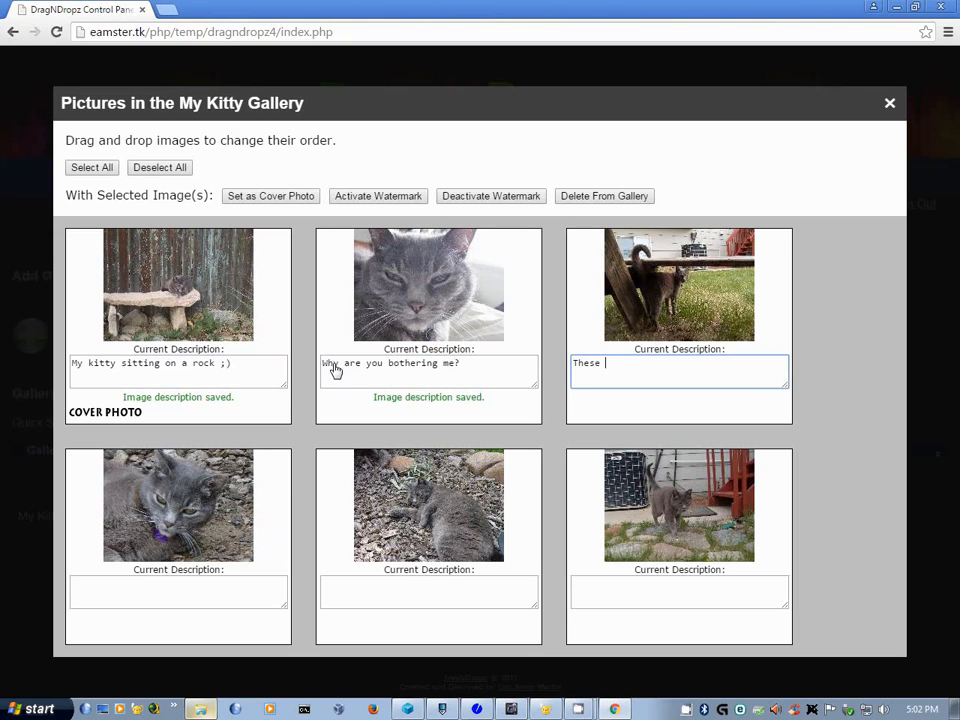
text(These silly humans...)
- Caption photos four to six 'I grow tired of your stupidity...', 'I will sit here all day...' and 'Really, still bothering me?'
key(Tab)
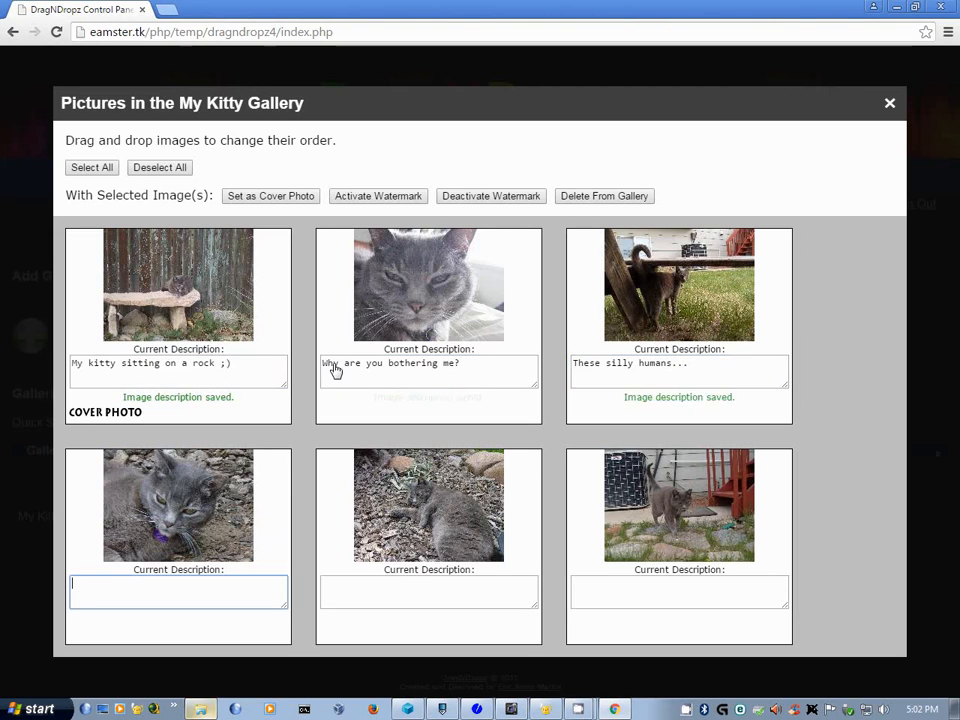
text(I grow tire)
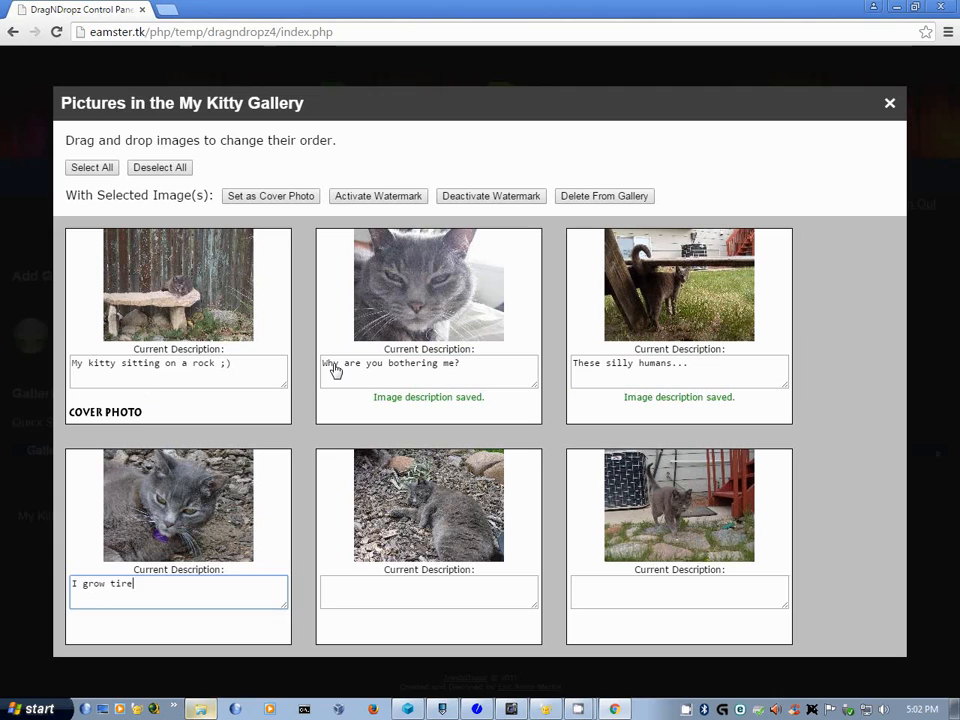
text(d of your stupi)
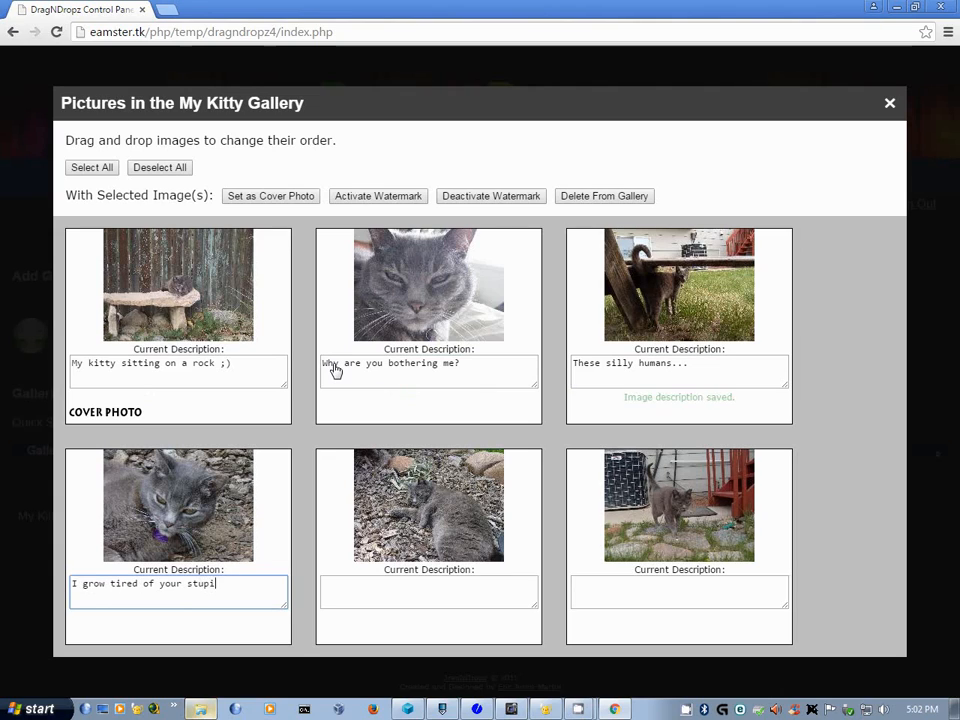
text(dity...)
key(Tab)
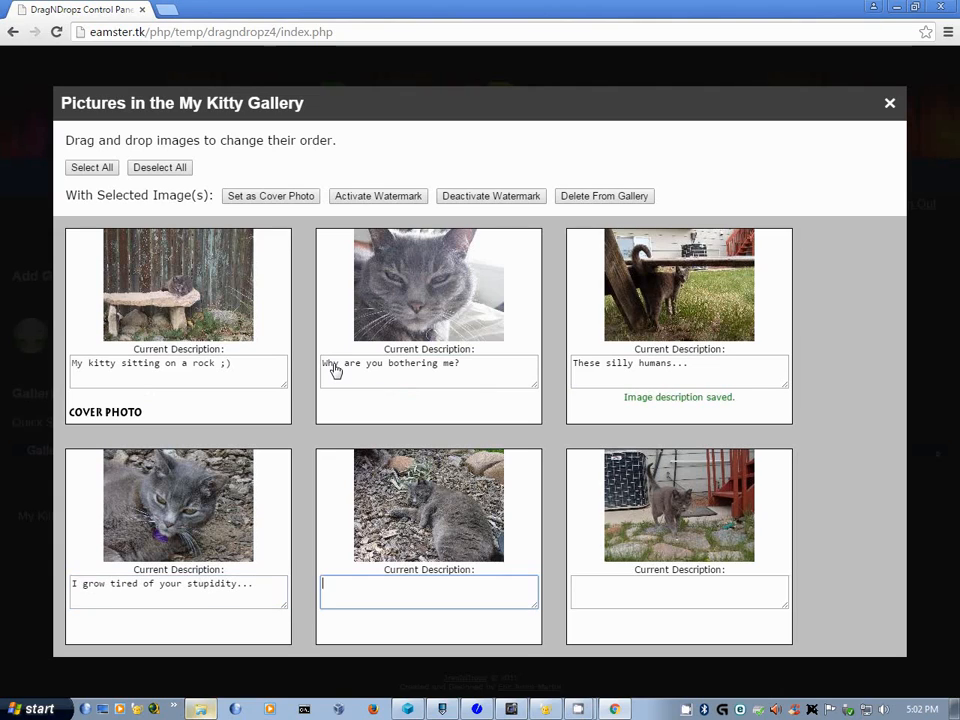
text(I)
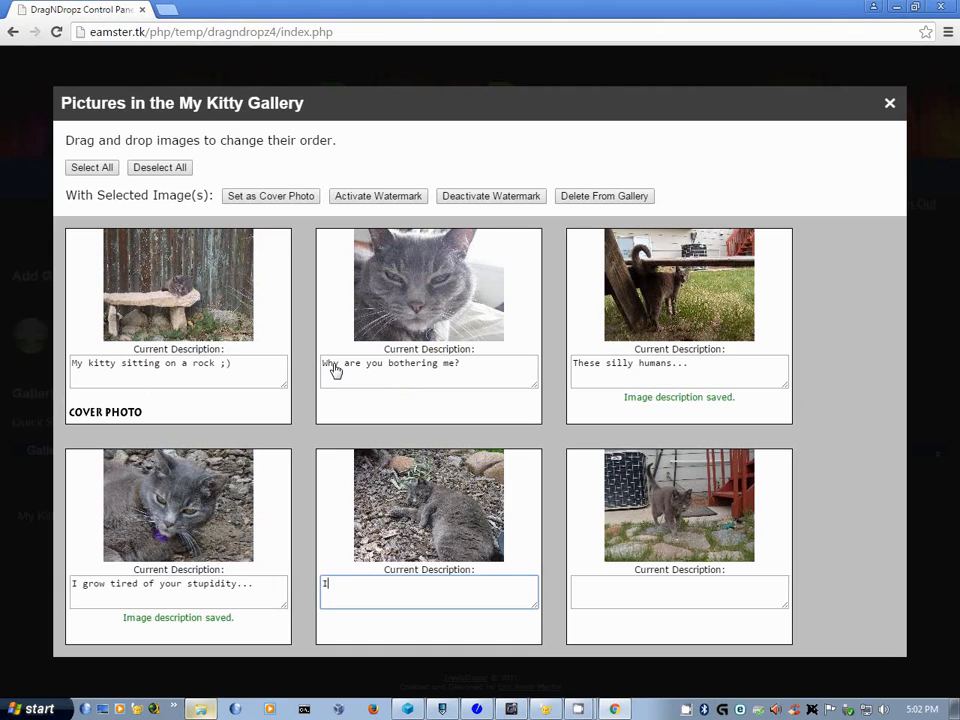
text( l)
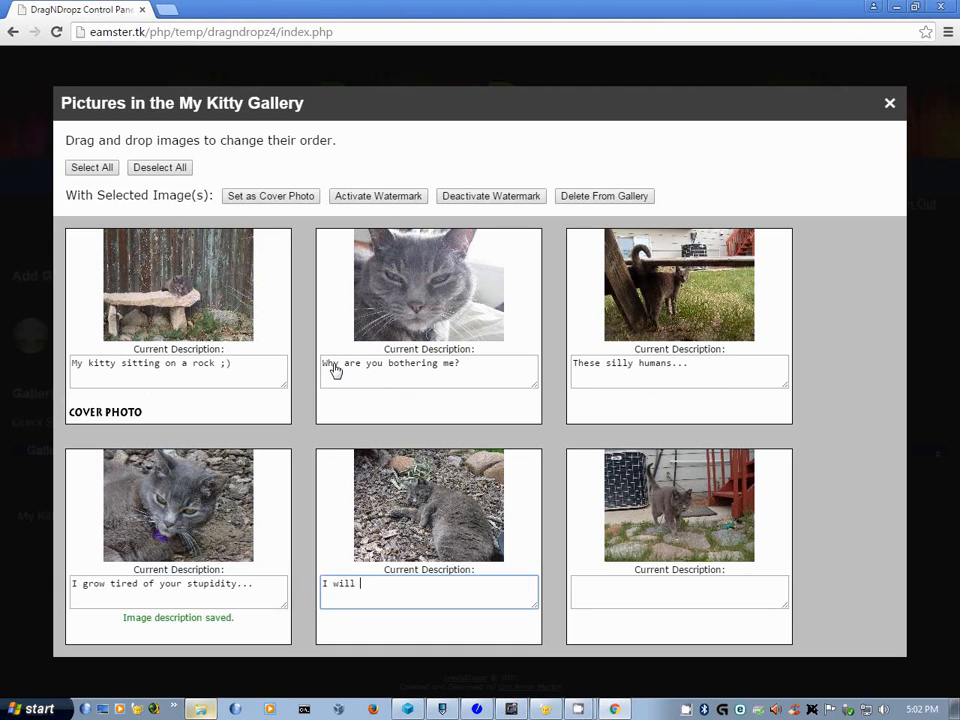
text(ill sit here all day...)
key(Tab)
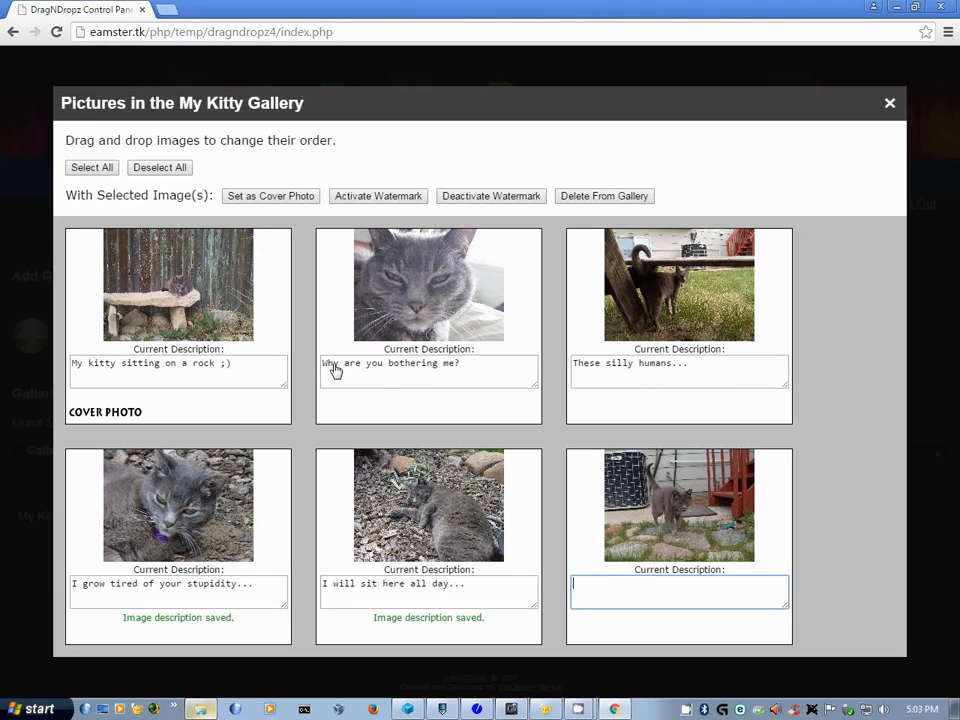
text(Reall,y )
text(sti)
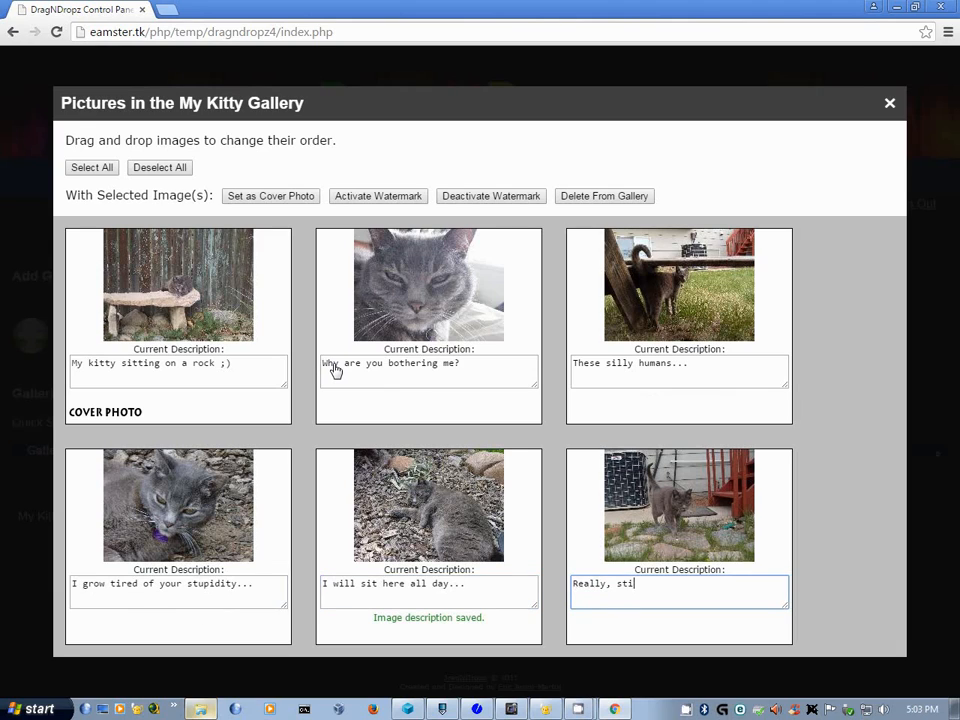
text(ll bothering me?)
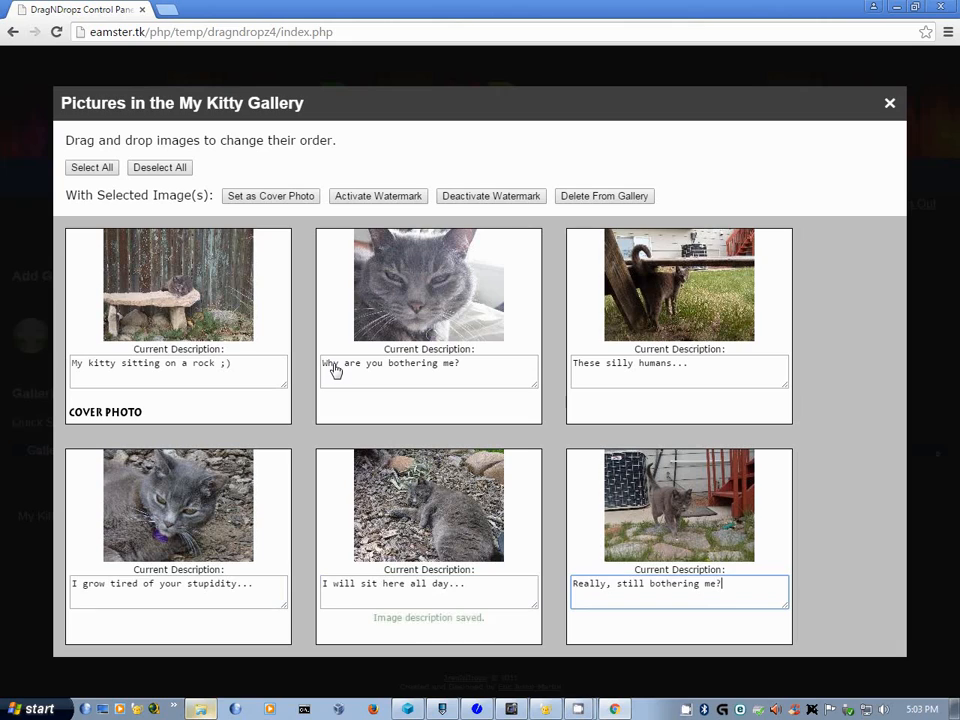
- Activate the watermark on the 'Why are you bothering me?' and 'I grow tired' photos
click(455, 340)
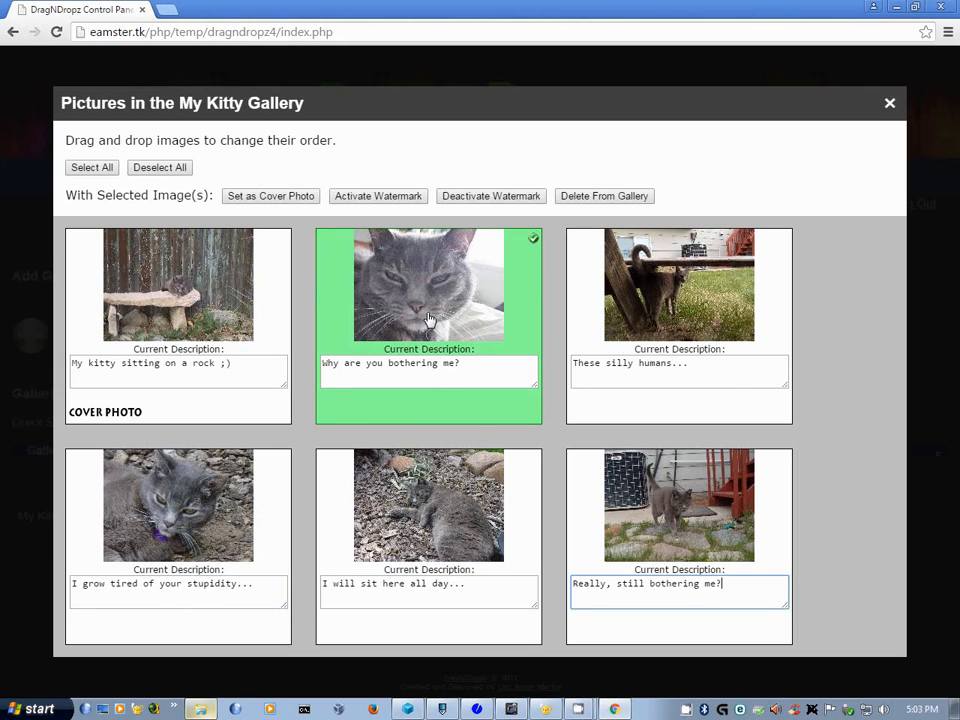
click(274, 522)
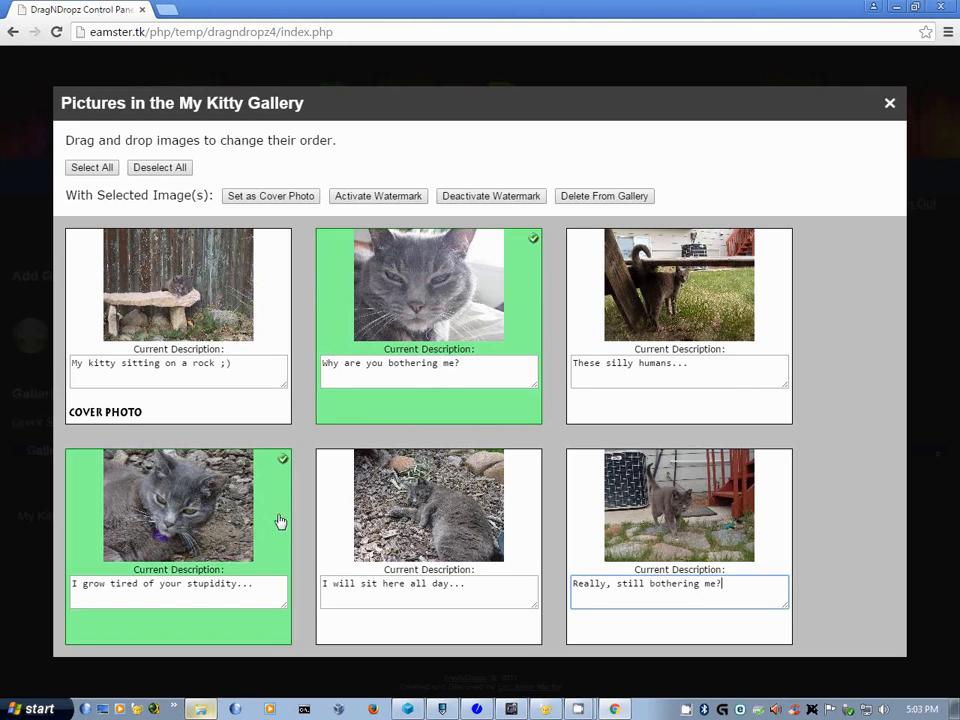
click(365, 199)
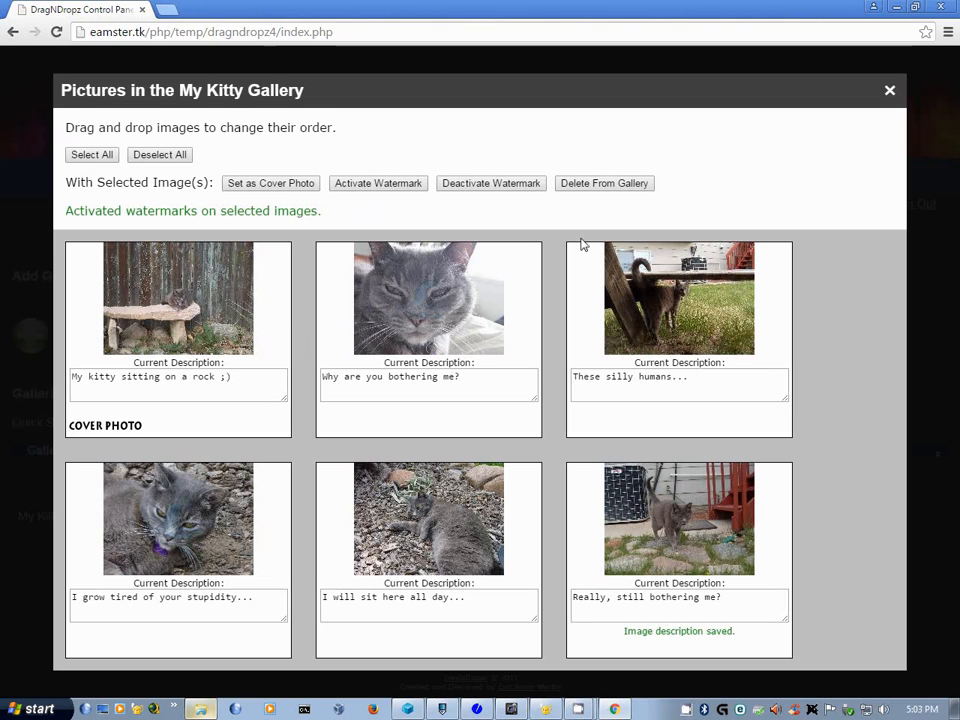
- Select the second and third photos for deletion, then cancel to keep them
click(634, 326)
click(439, 336)
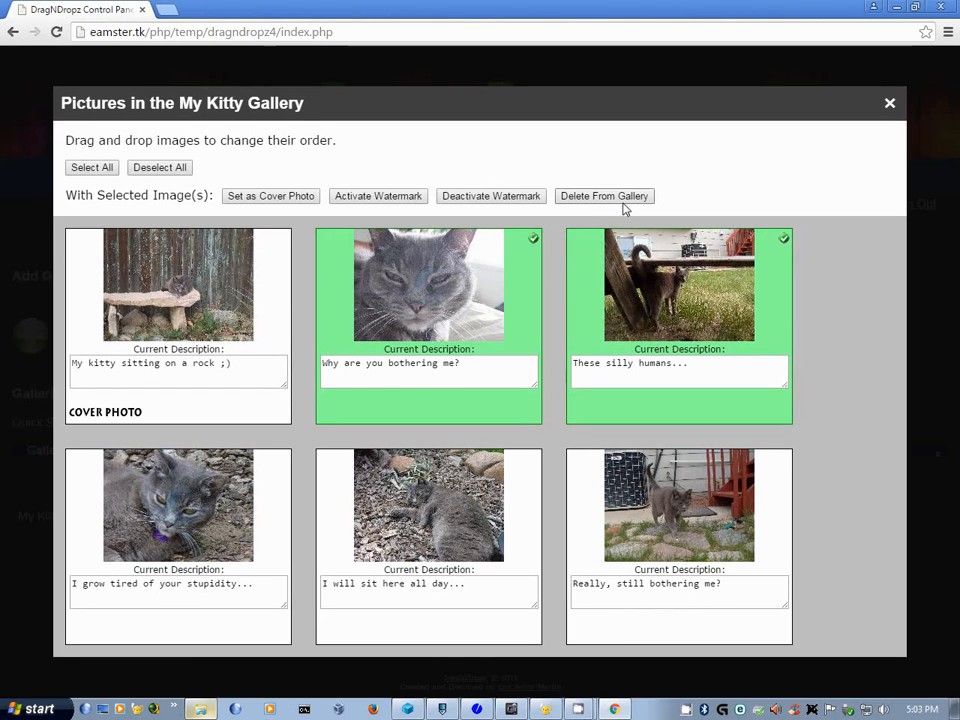
click(623, 202)
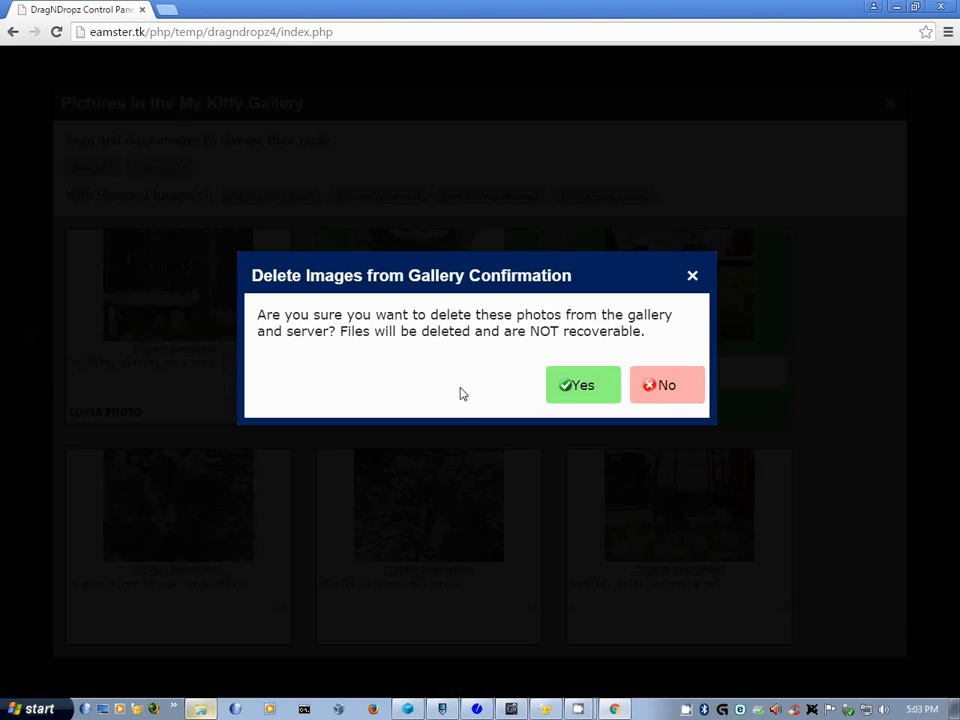
click(679, 389)
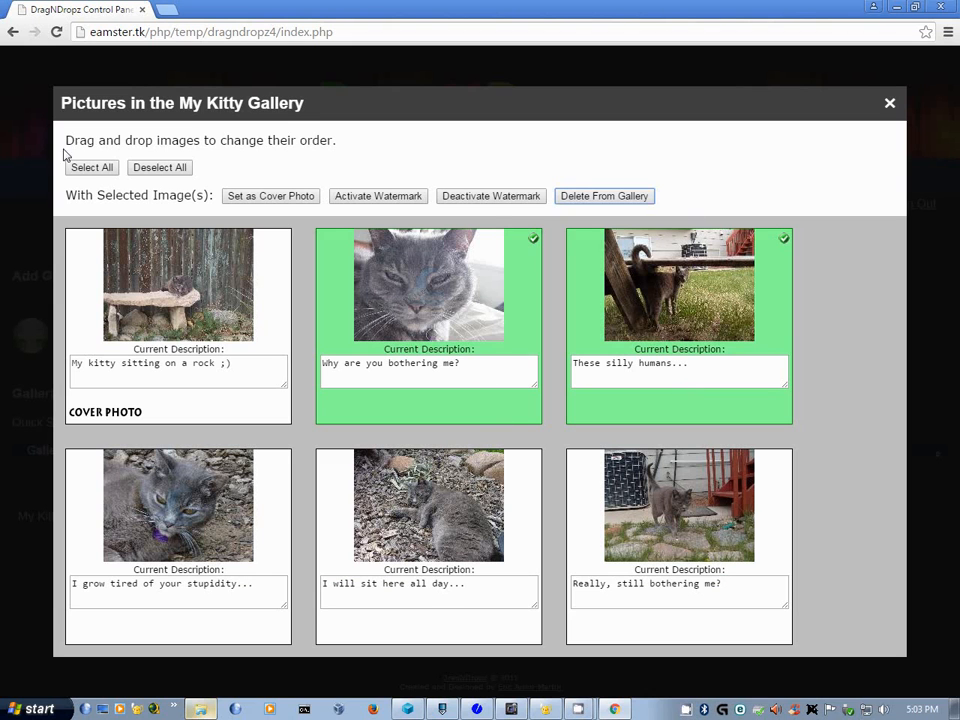
- Select and then clear all six photos, and close the My Kitty pictures manager
click(95, 170)
click(162, 170)
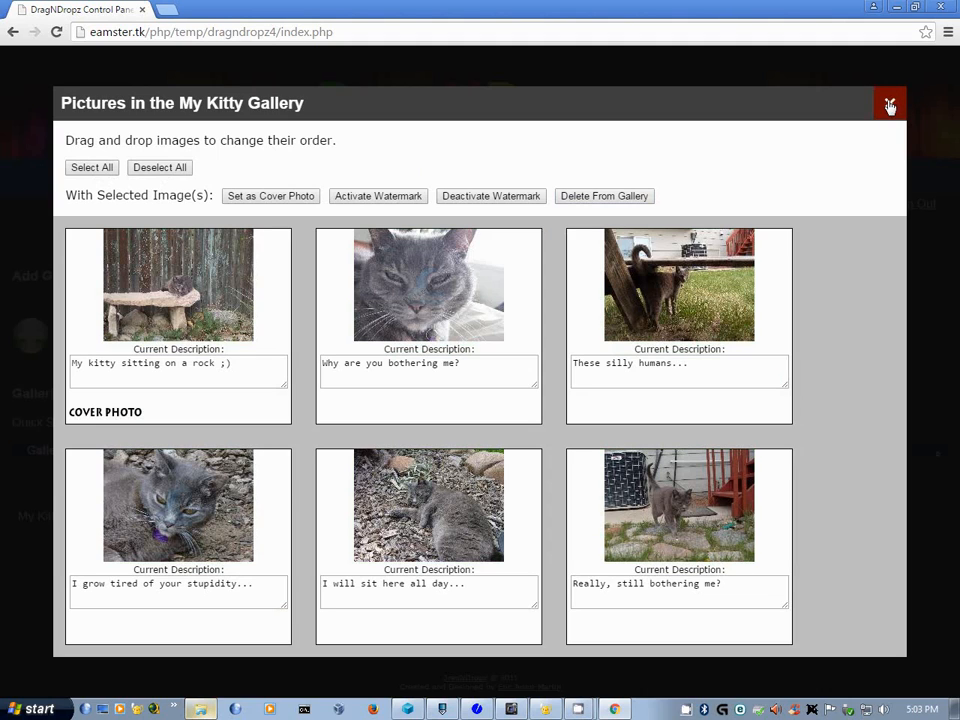
click(889, 105)
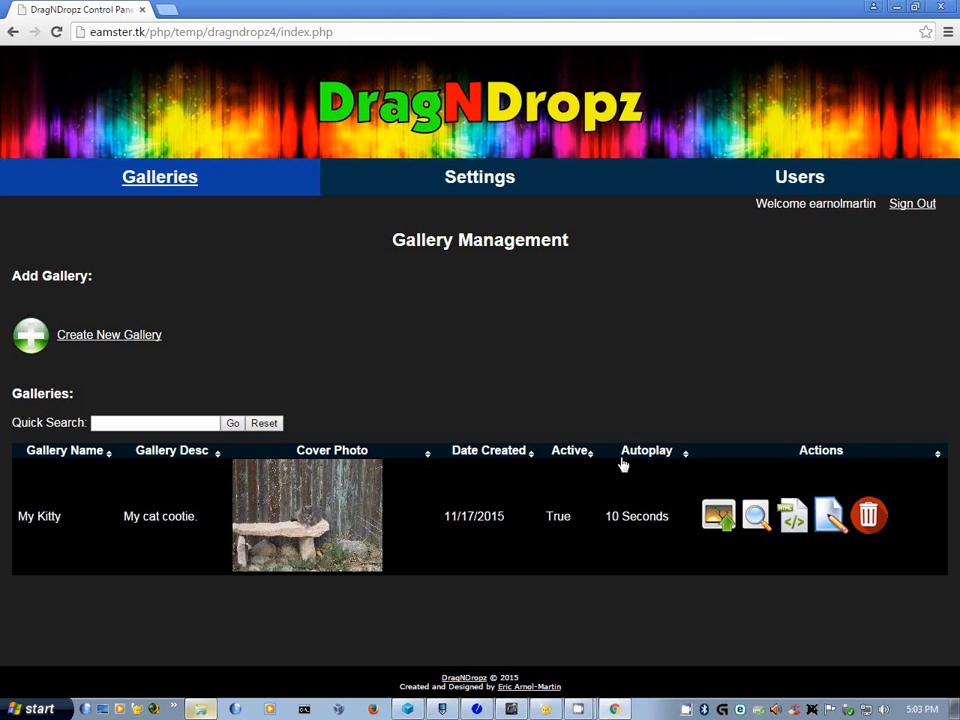
- Open the Share and embed code options from the My Kitty row's Actions column
click(792, 520)
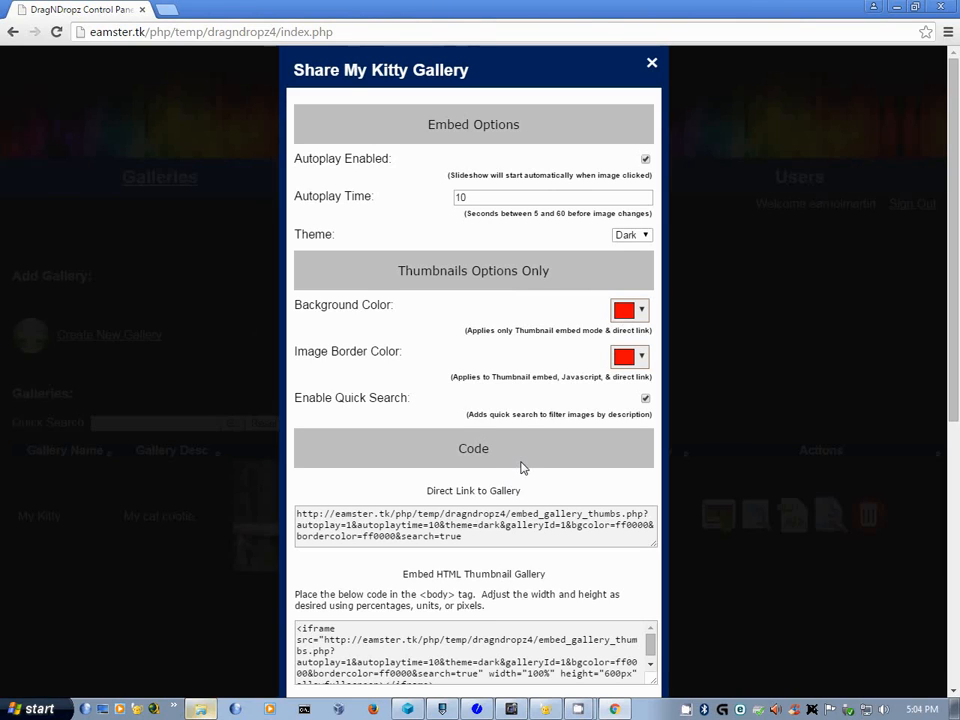
- Set the thumbnail gallery background to black and the image border colour to cyan
scroll(520, 467, down, 3)
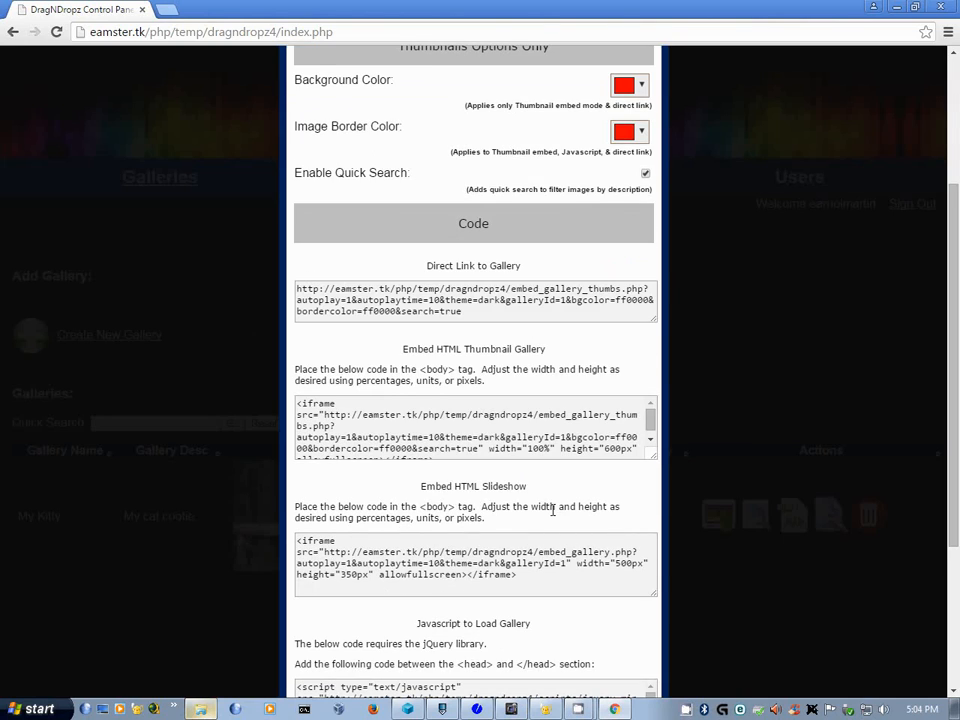
scroll(552, 510, down, 1)
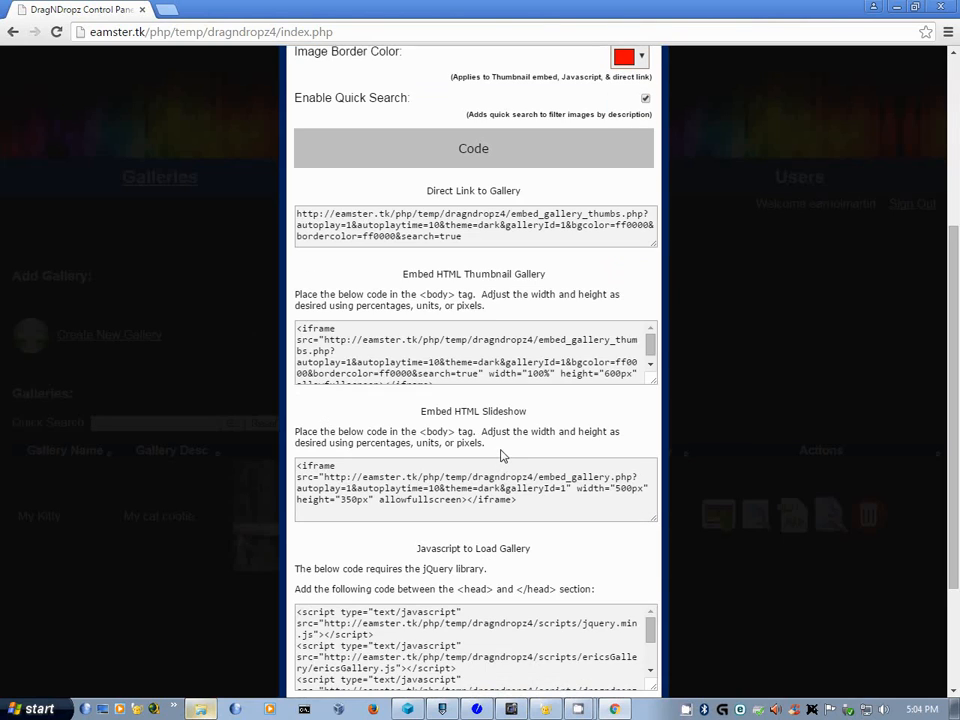
scroll(506, 454, up, 3)
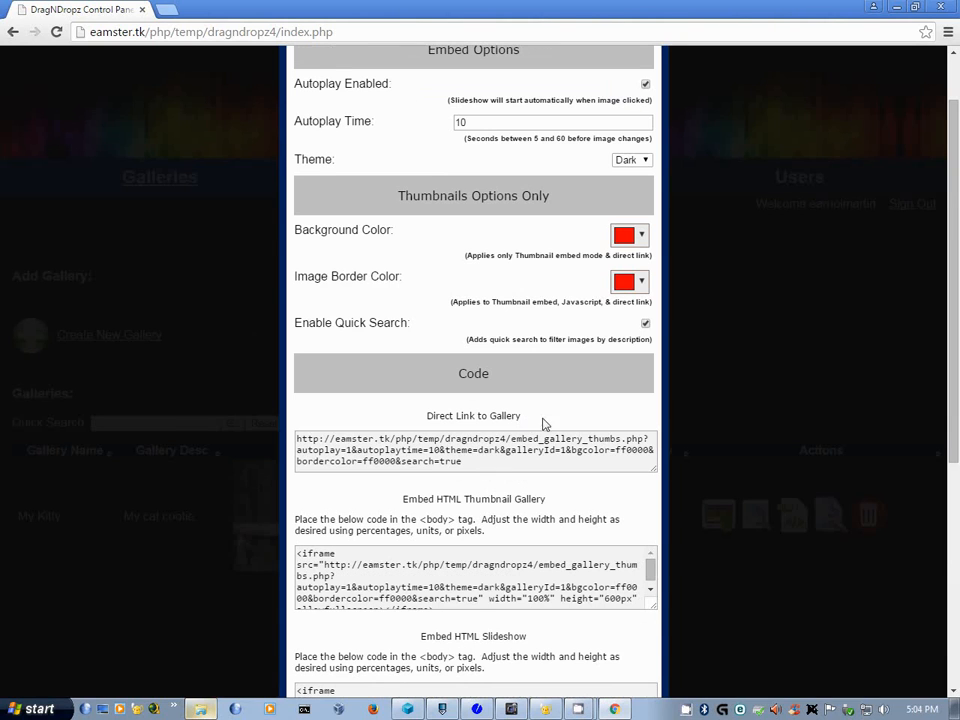
scroll(508, 295, up, 1)
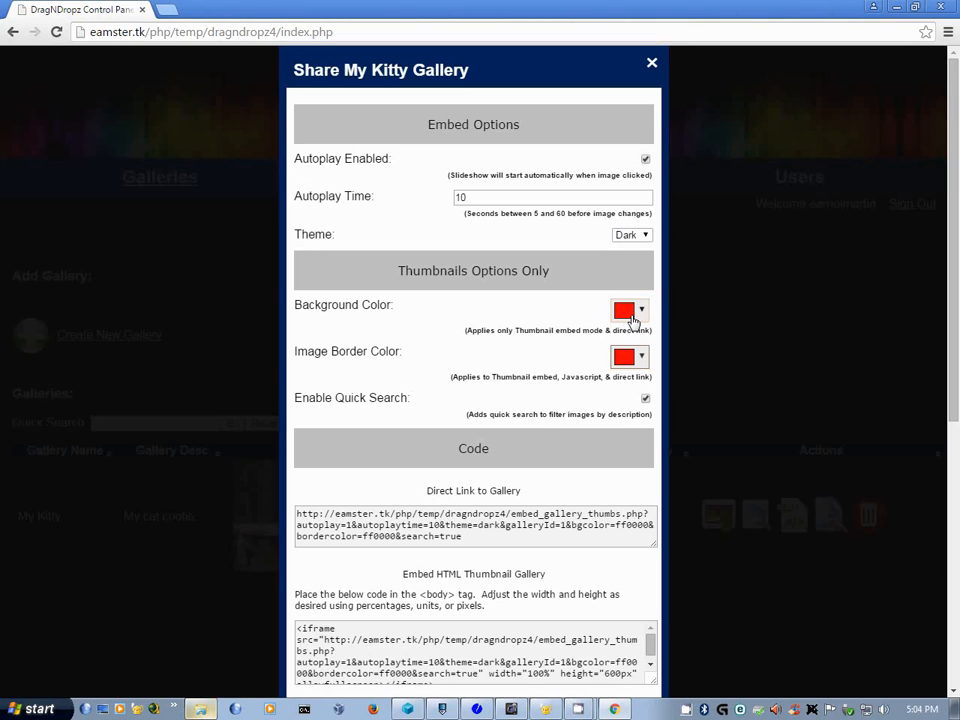
click(634, 318)
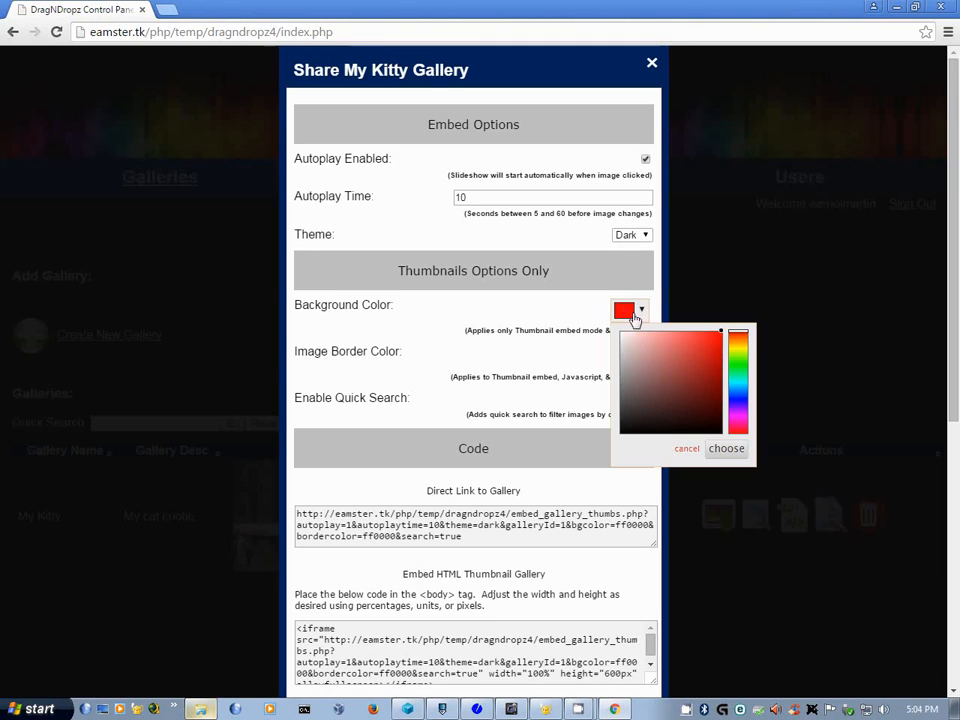
click(700, 430)
click(726, 448)
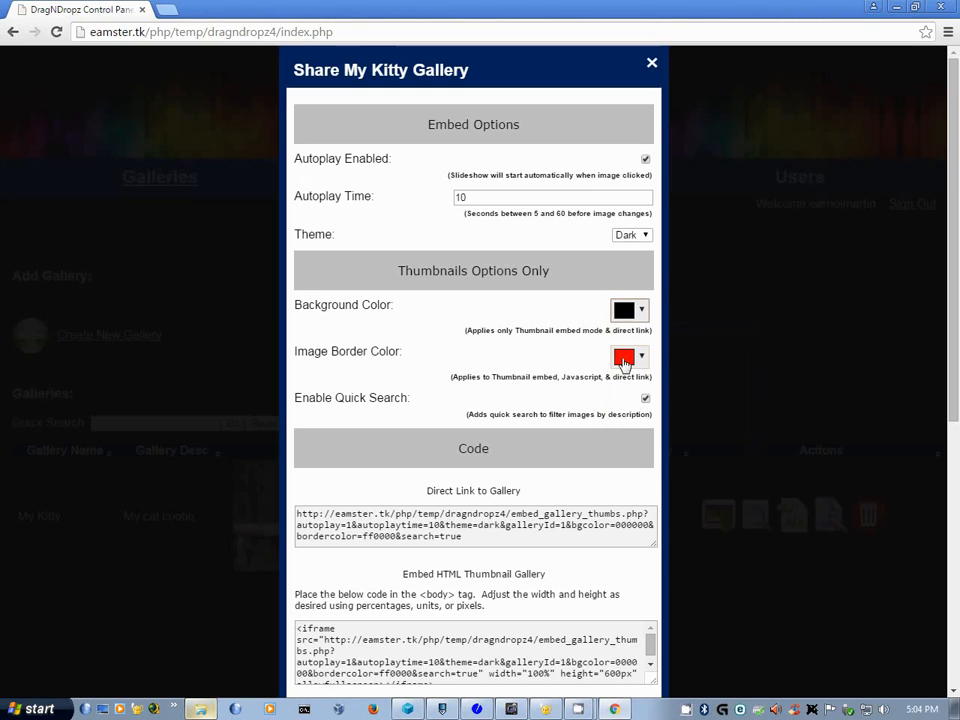
click(624, 364)
click(737, 430)
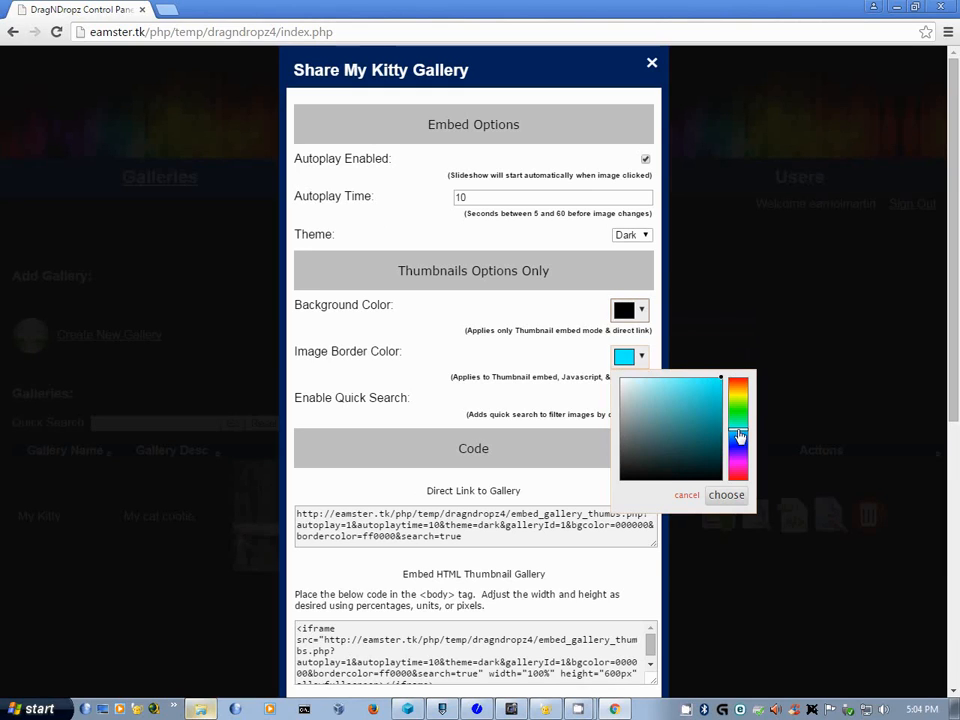
click(726, 496)
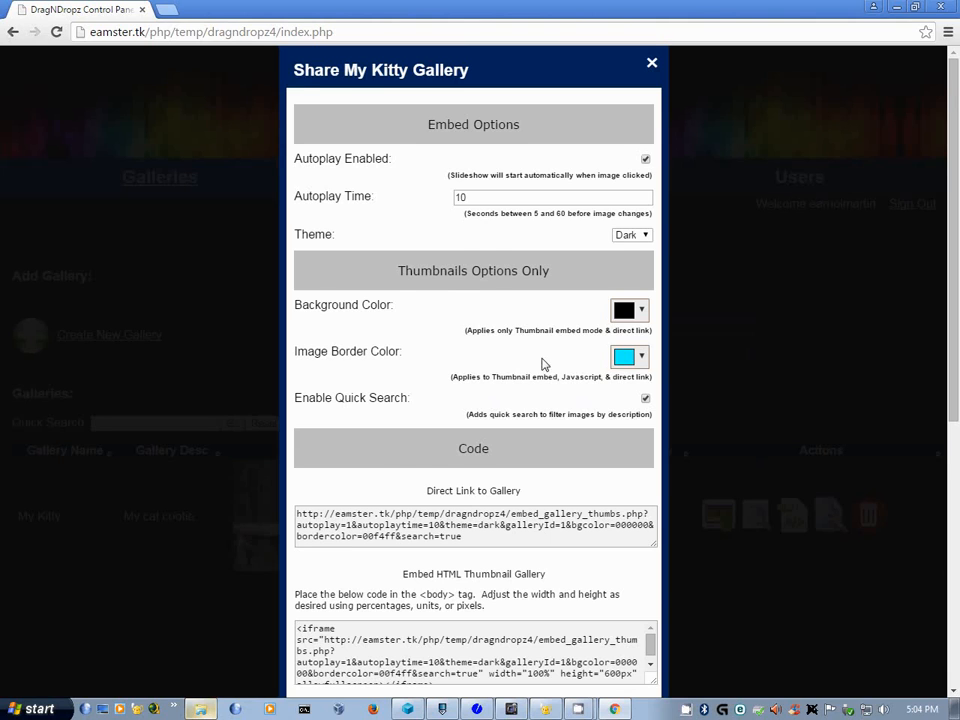
- Select the full Embed HTML Thumbnail Gallery code for pasting into the HTML file
scroll(520, 370, down, 1)
scroll(533, 372, down, 3)
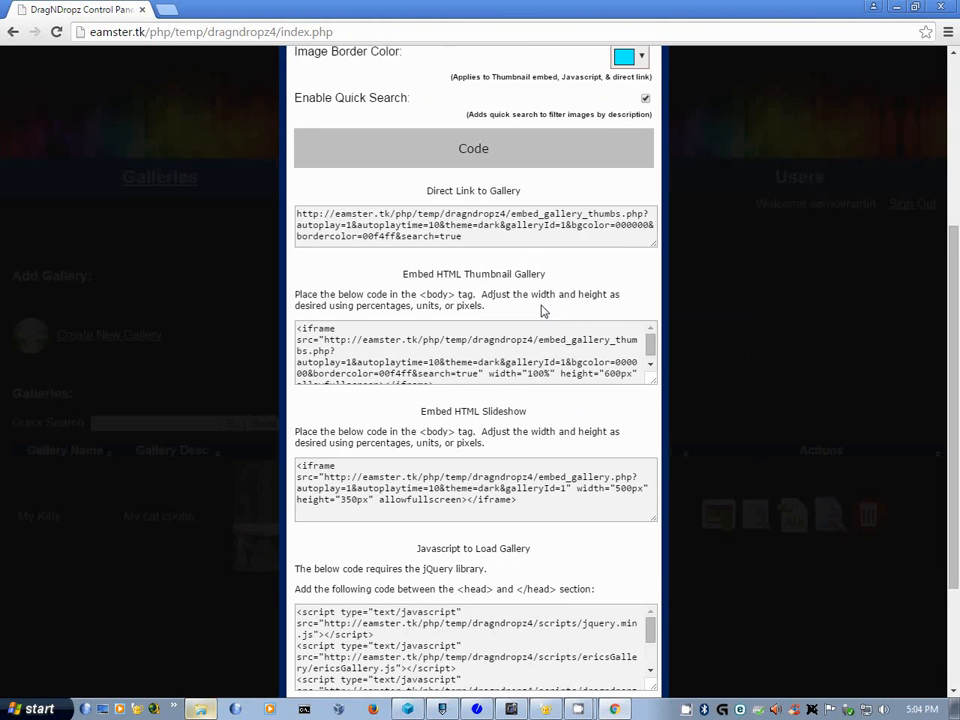
scroll(542, 310, up, 1)
scroll(570, 272, up, 3)
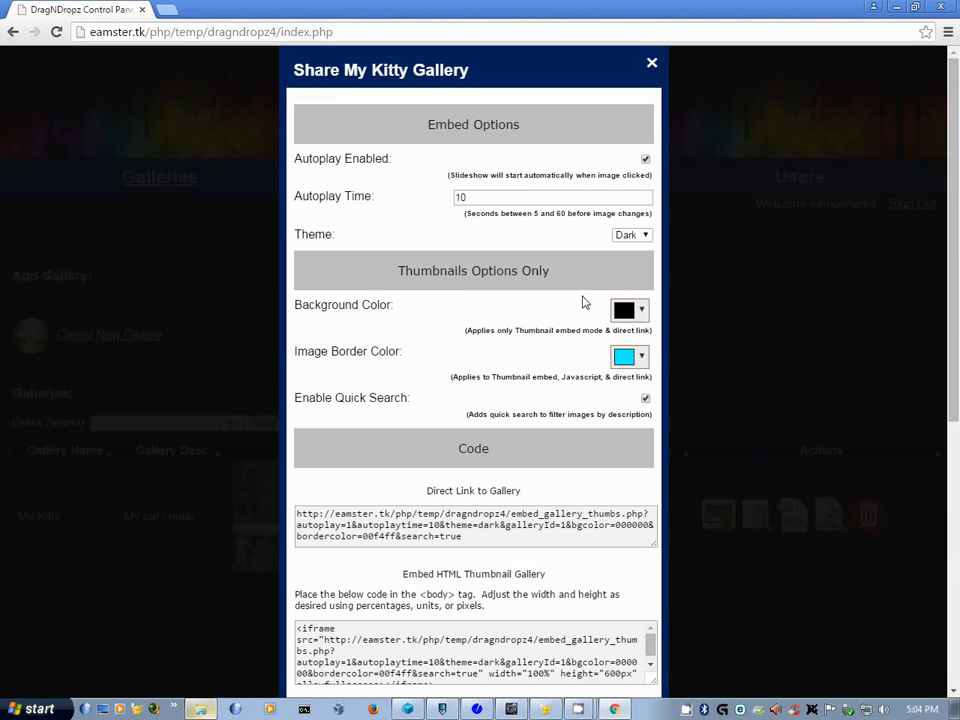
scroll(543, 425, down, 2)
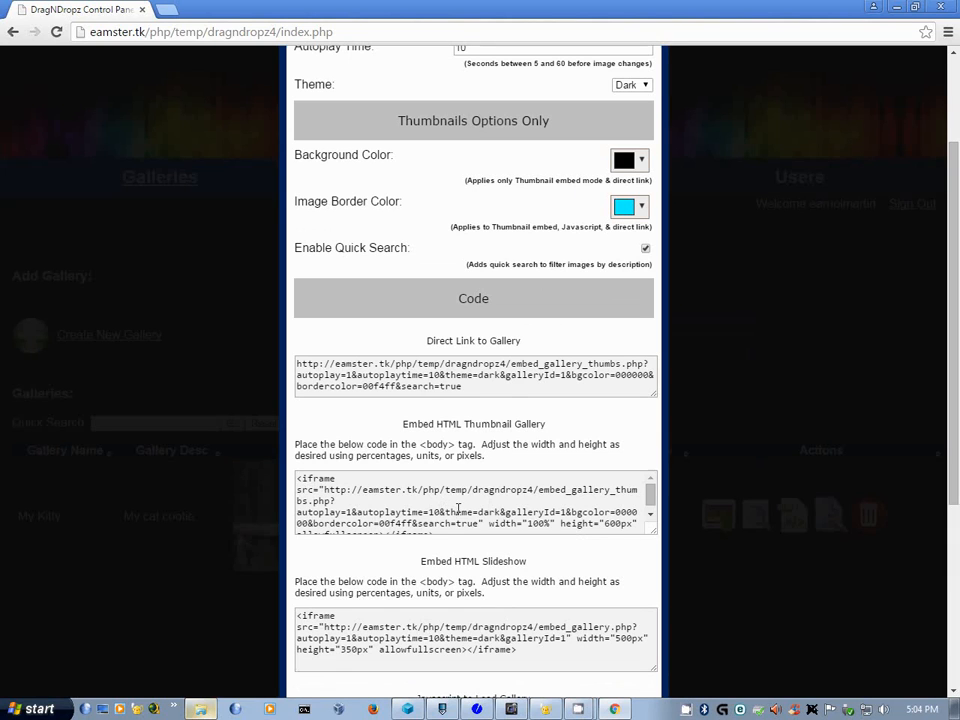
click(459, 509)
click(545, 709)
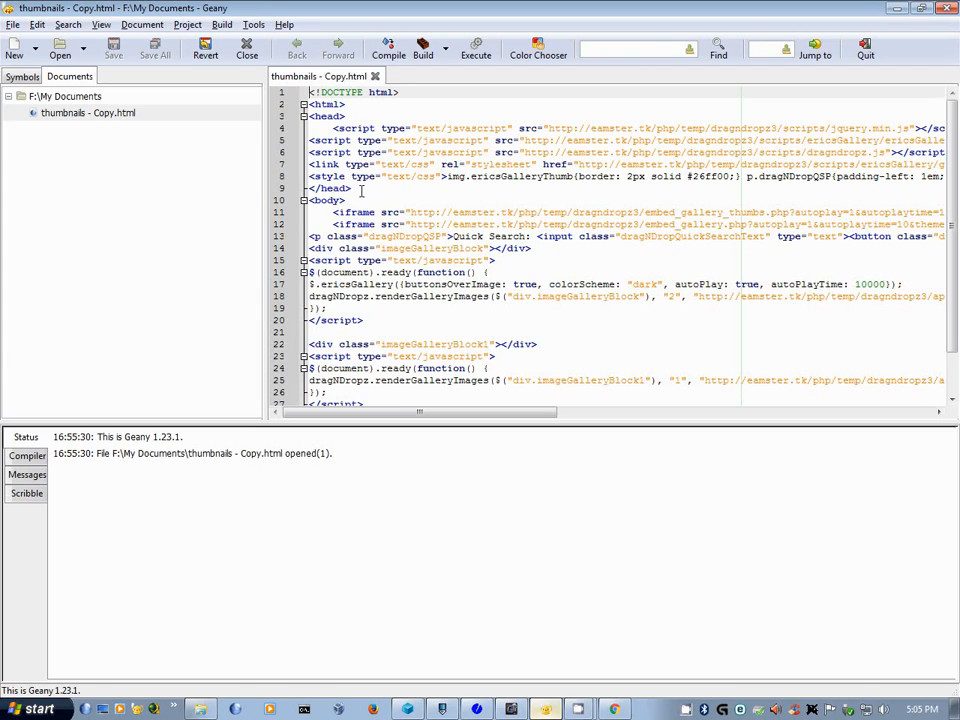
- Delete the old script, link and style lines from the head and the old gallery code from the body
drag(309, 188, 306, 128)
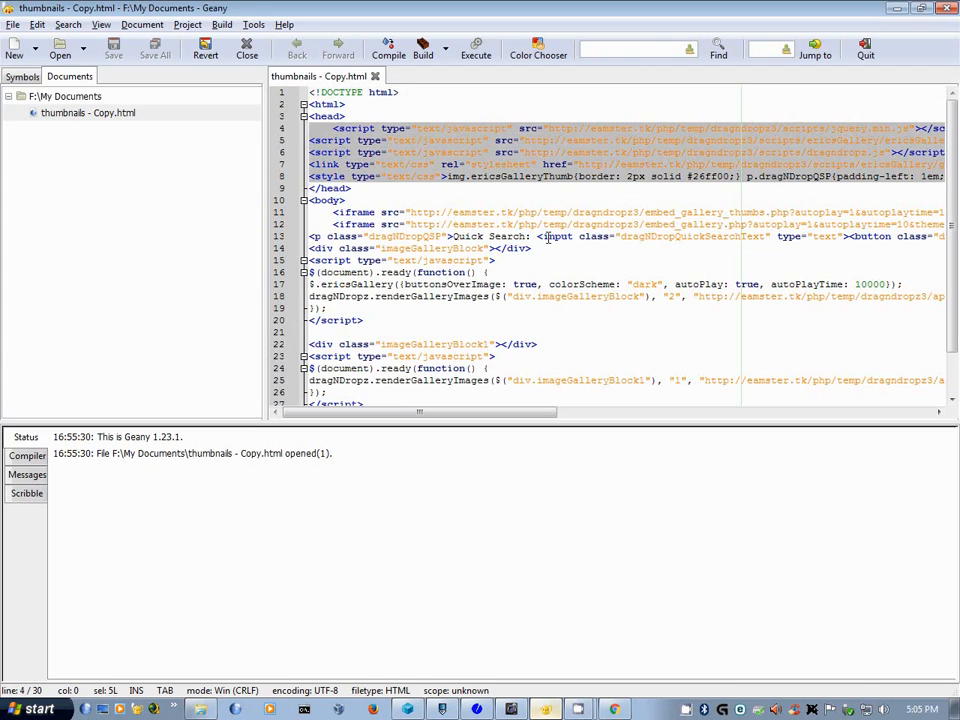
key(Delete)
click(303, 141)
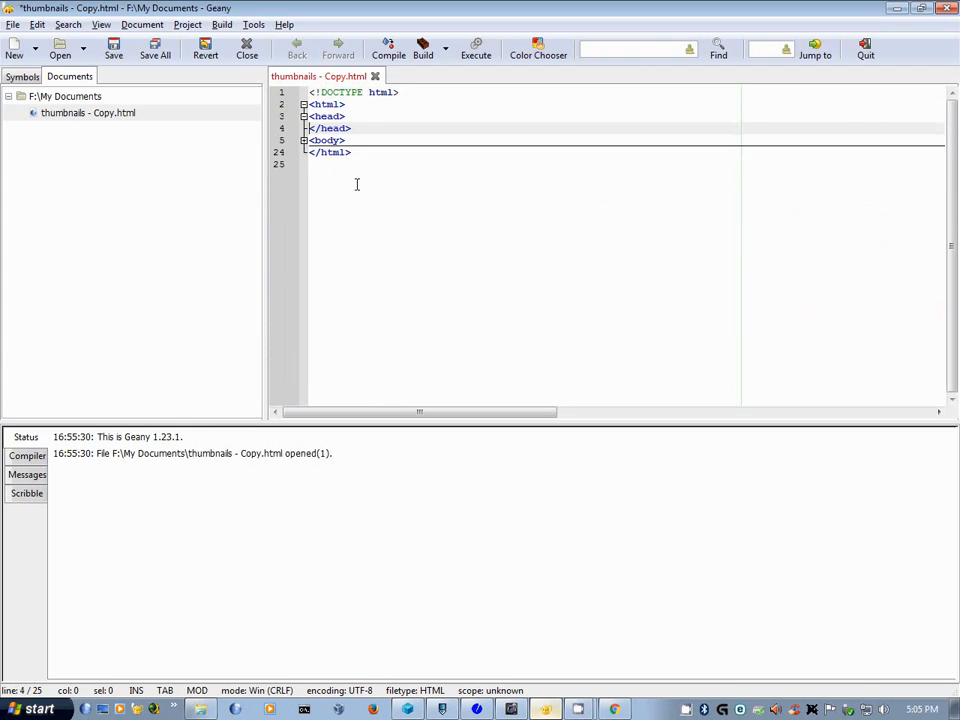
click(303, 141)
drag(312, 152, 430, 347)
key(Delete)
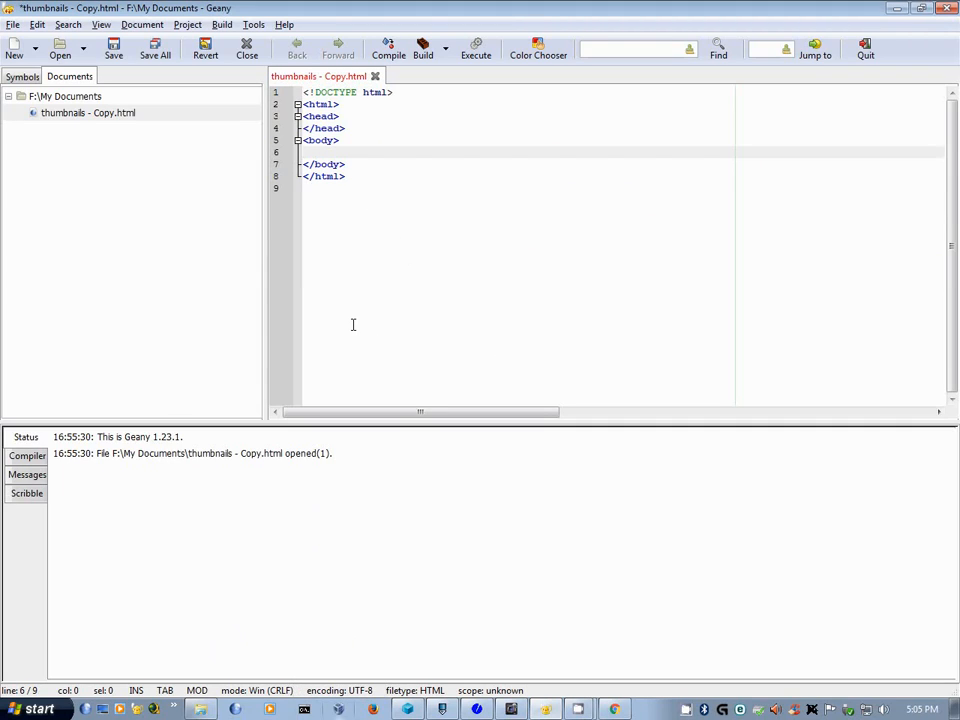
- Paste the thumbnail gallery iframe (100% wide, 600px high) into the body and save the file
key(ctrl+v)
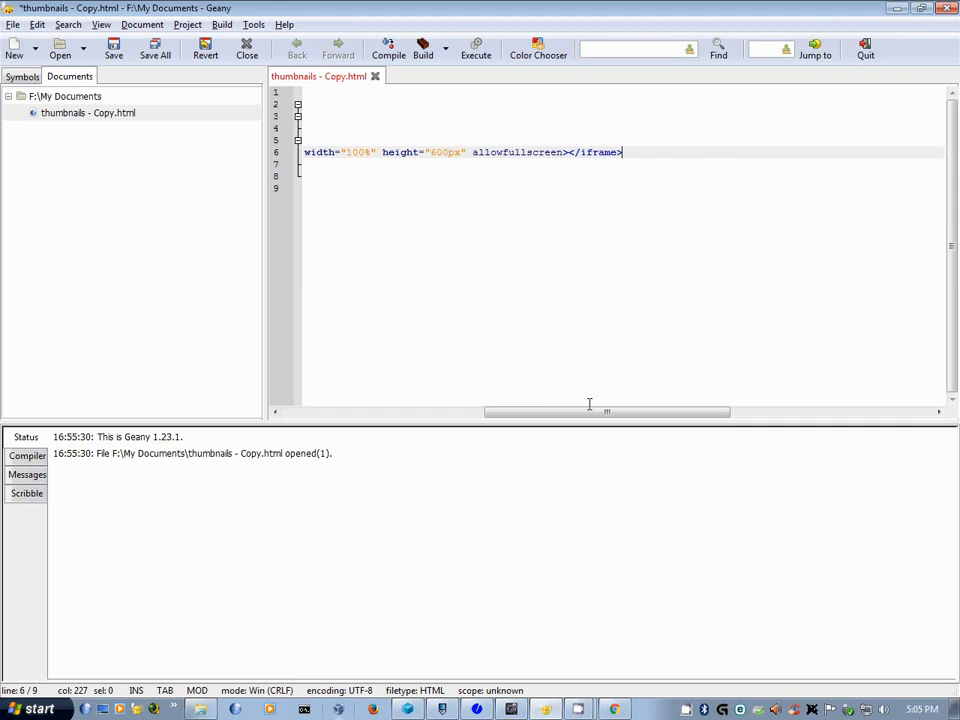
drag(589, 409, 347, 409)
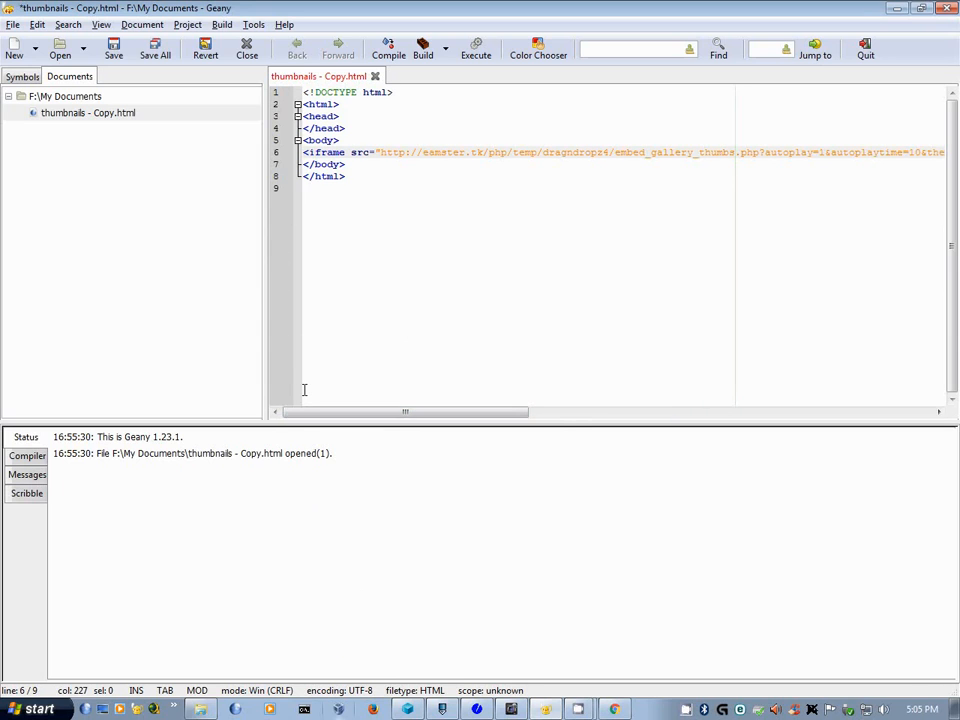
key(ctrl+s)
click(40, 709)
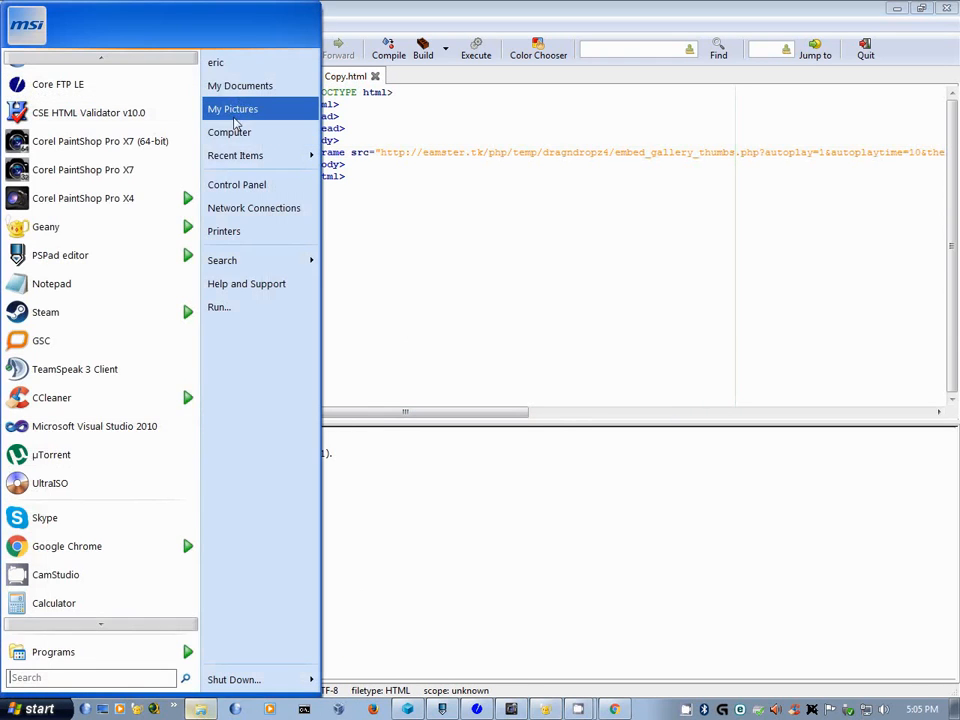
- Open thumbnails - Copy.html from My Documents in Pale Moon
click(240, 90)
click(372, 108)
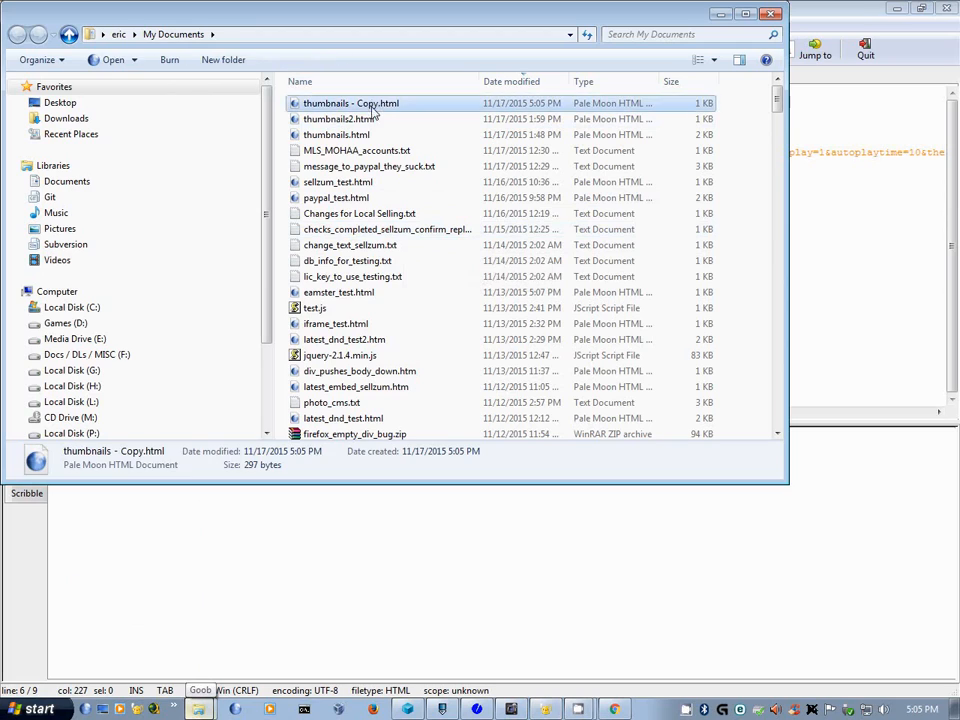
double_click(372, 108)
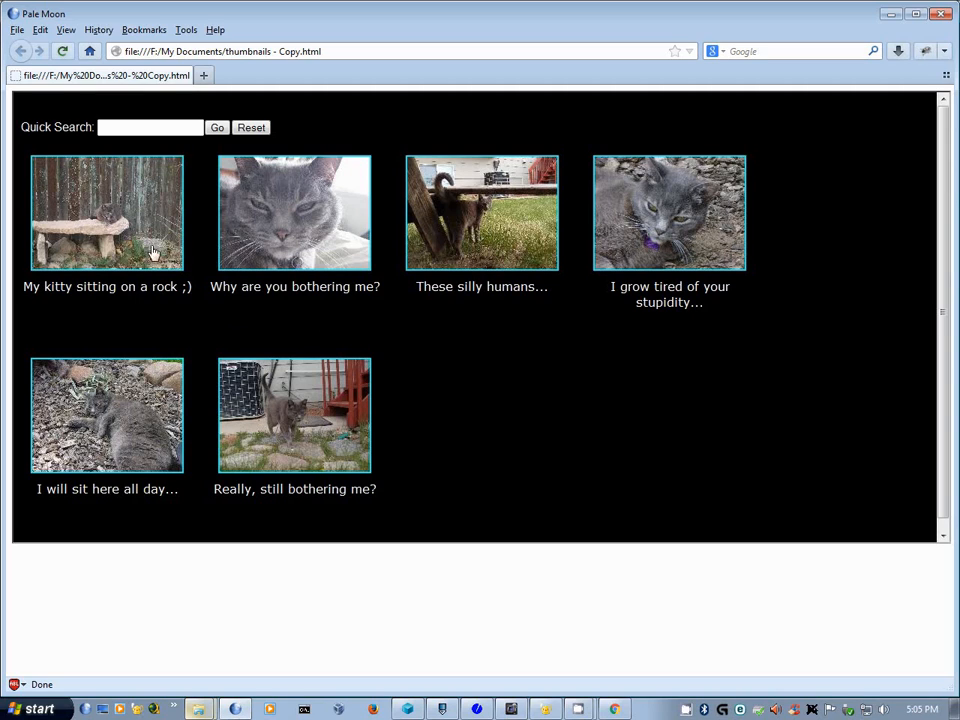
click(579, 711)
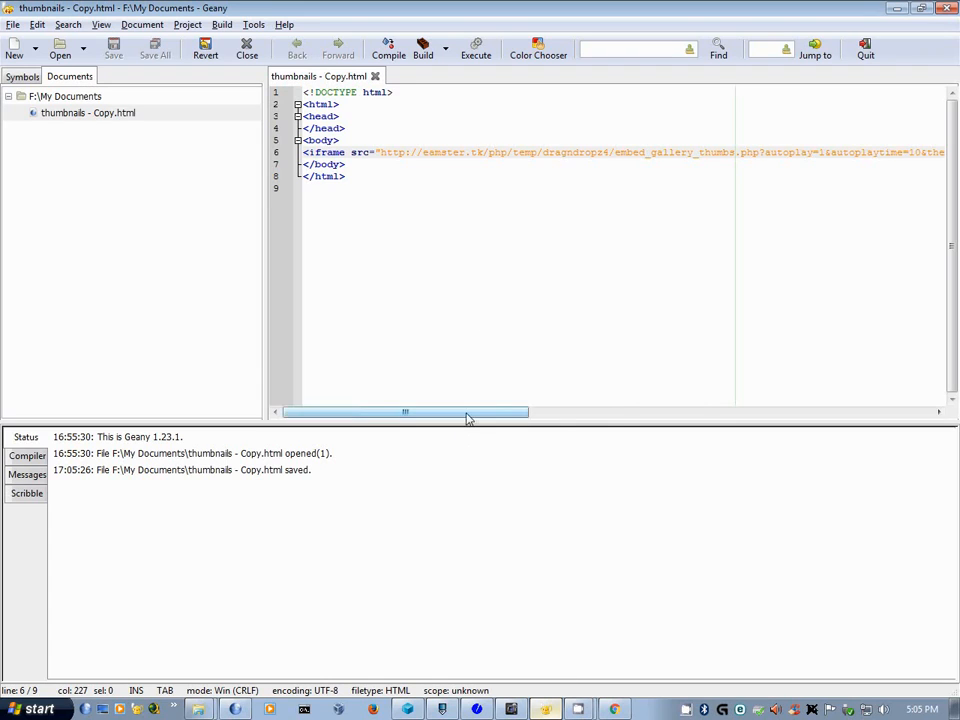
drag(467, 414, 646, 420)
drag(465, 154, 480, 154)
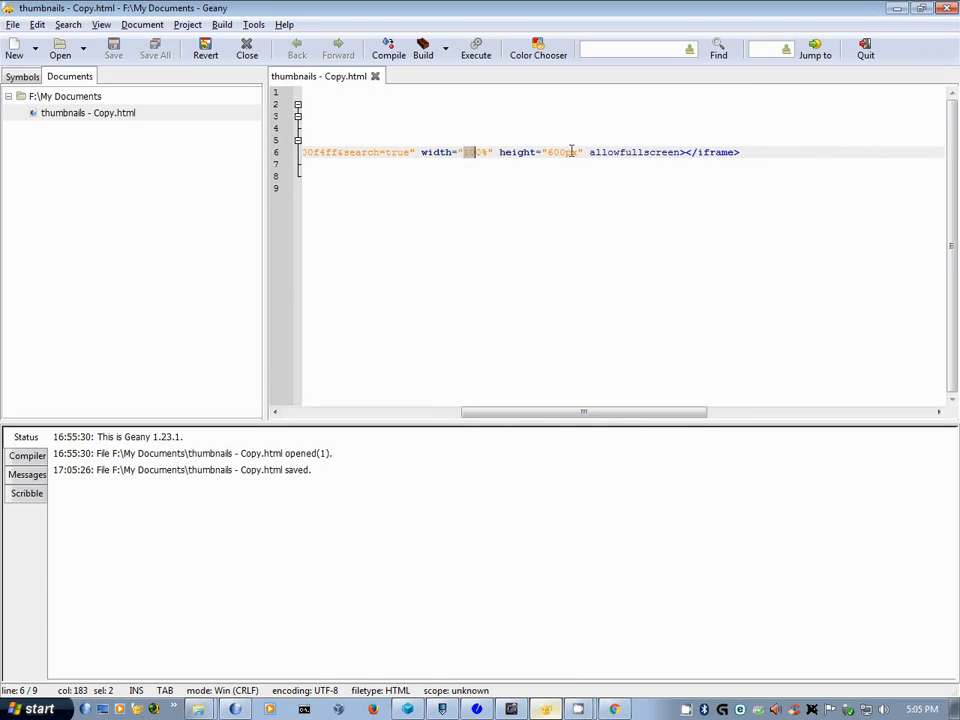
drag(542, 153, 560, 157)
drag(536, 411, 246, 444)
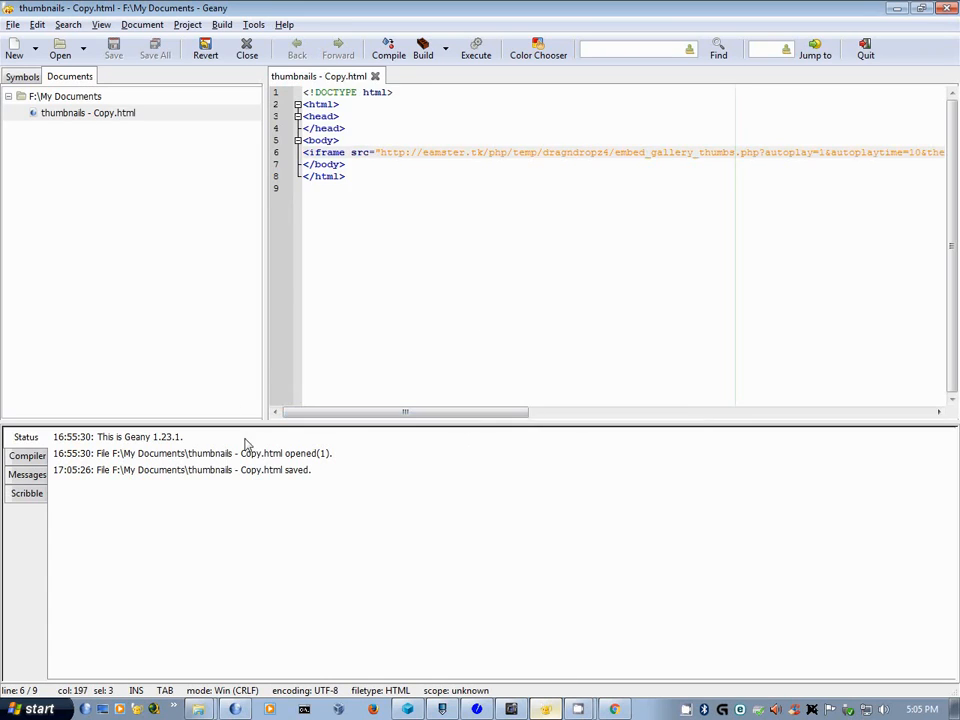
click(236, 710)
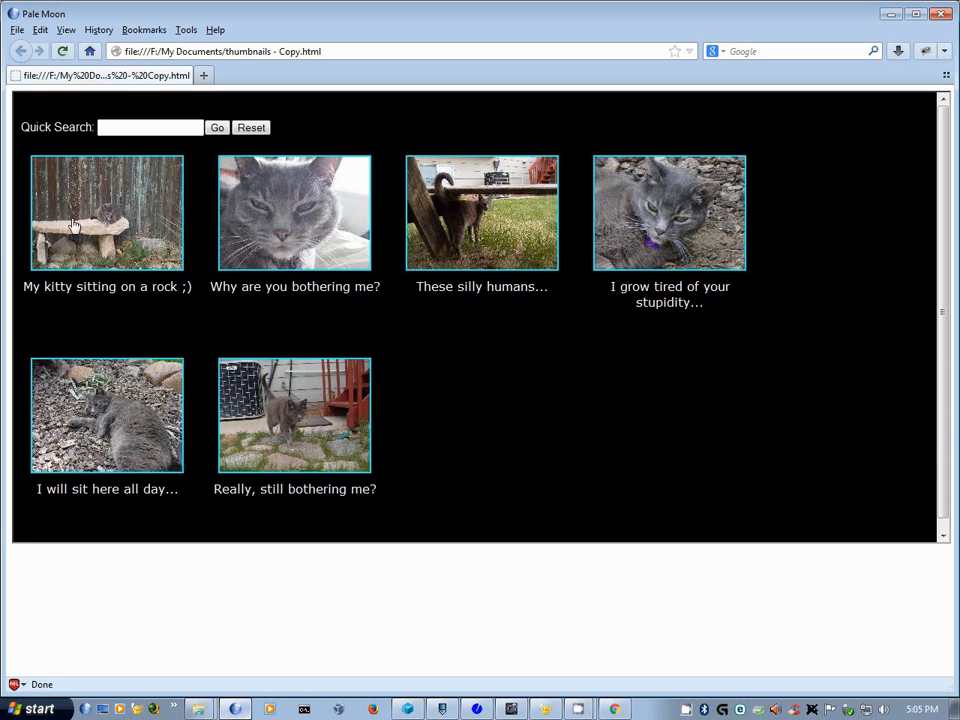
click(113, 257)
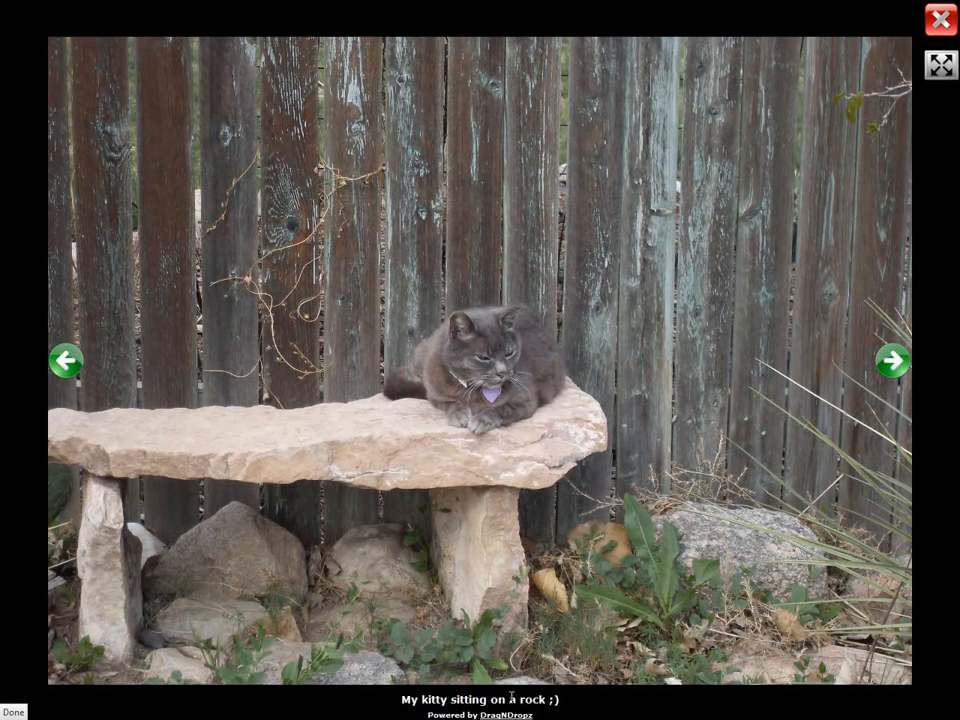
mouse_move(563, 403)
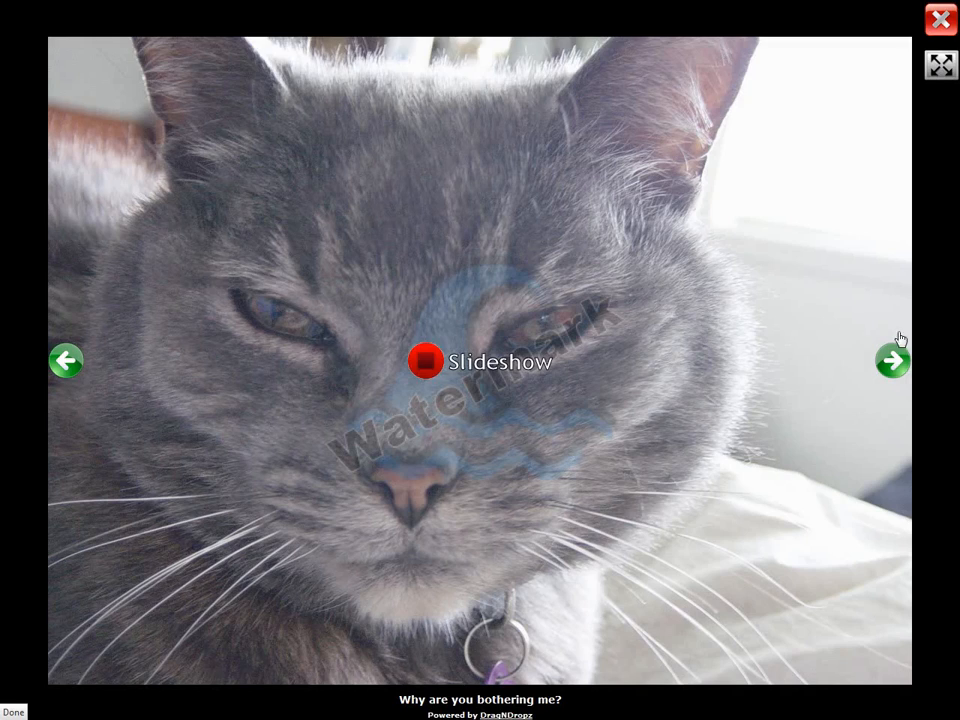
mouse_move(418, 380)
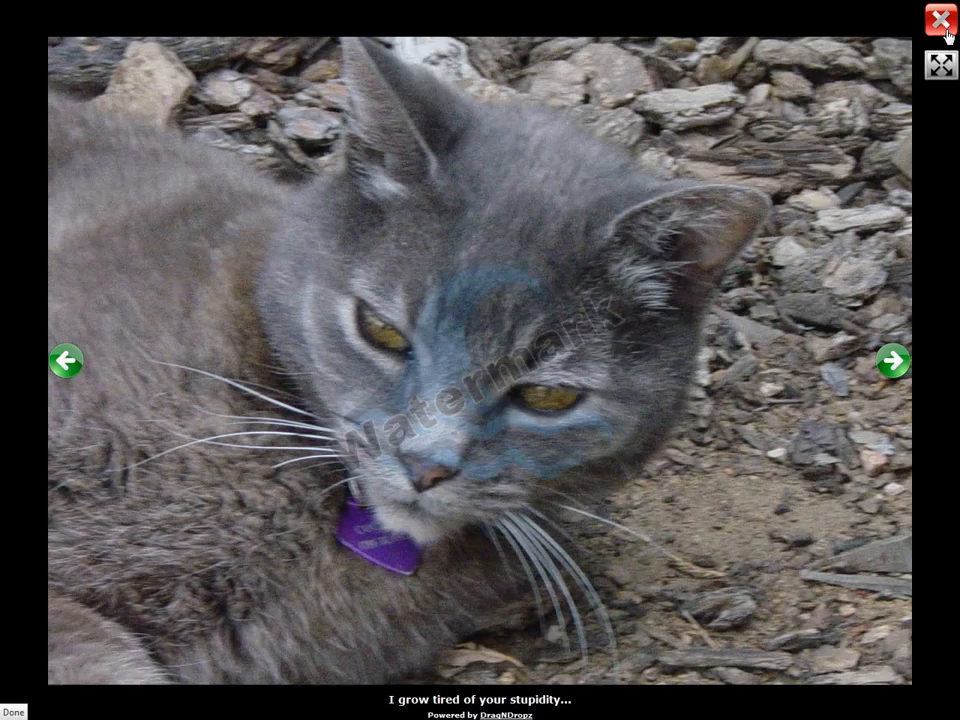
click(943, 22)
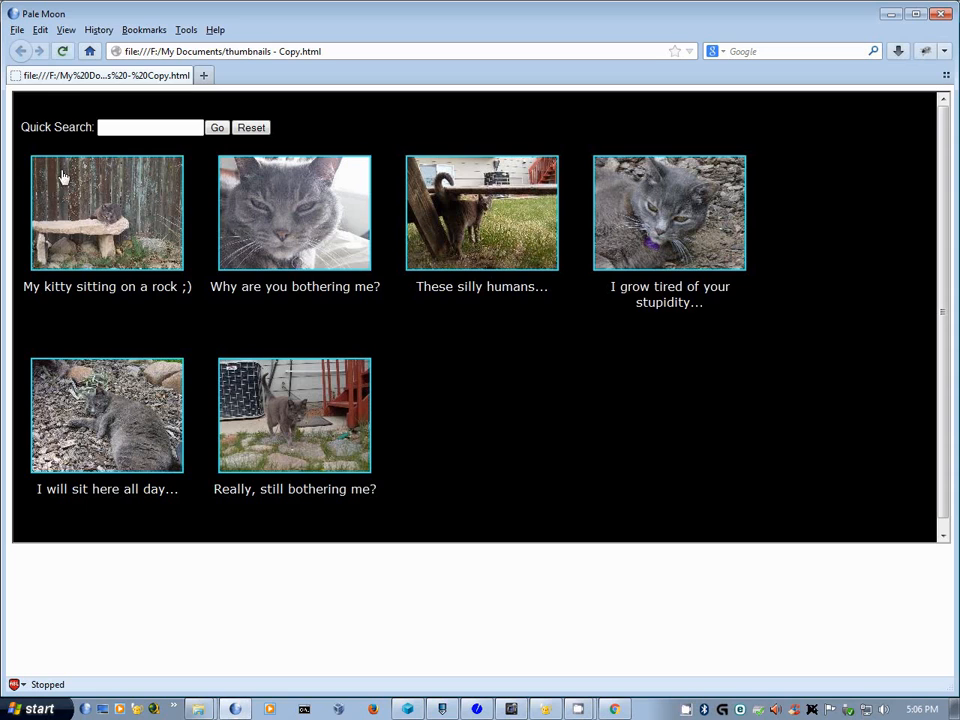
- Copy the Embed HTML Slideshow code from the DragNDropz control panel
click(613, 709)
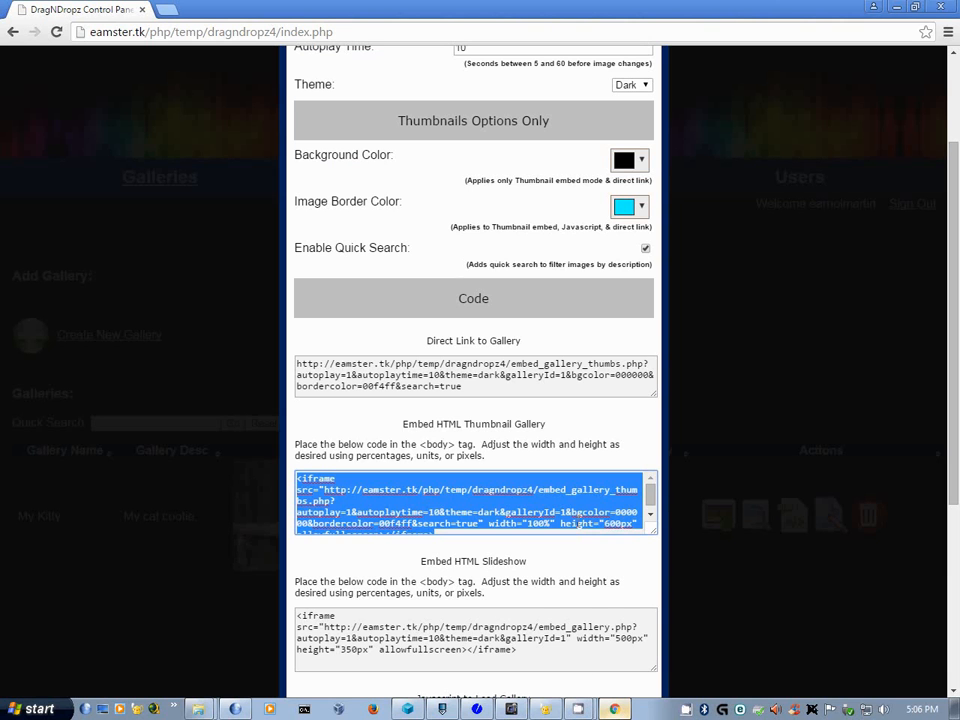
scroll(481, 590, down, 1)
scroll(481, 590, down, 1)
click(521, 477)
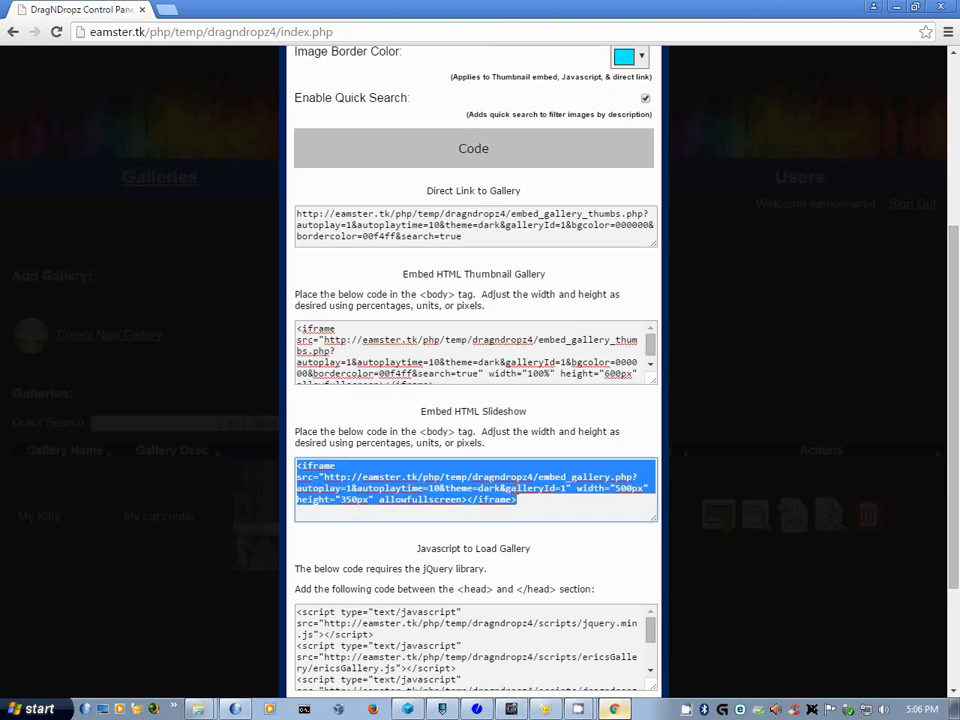
- Paste the 500×350px slideshow iframe on a new line 7, save, and reload the page in Pale Moon
click(545, 710)
drag(409, 411, 612, 444)
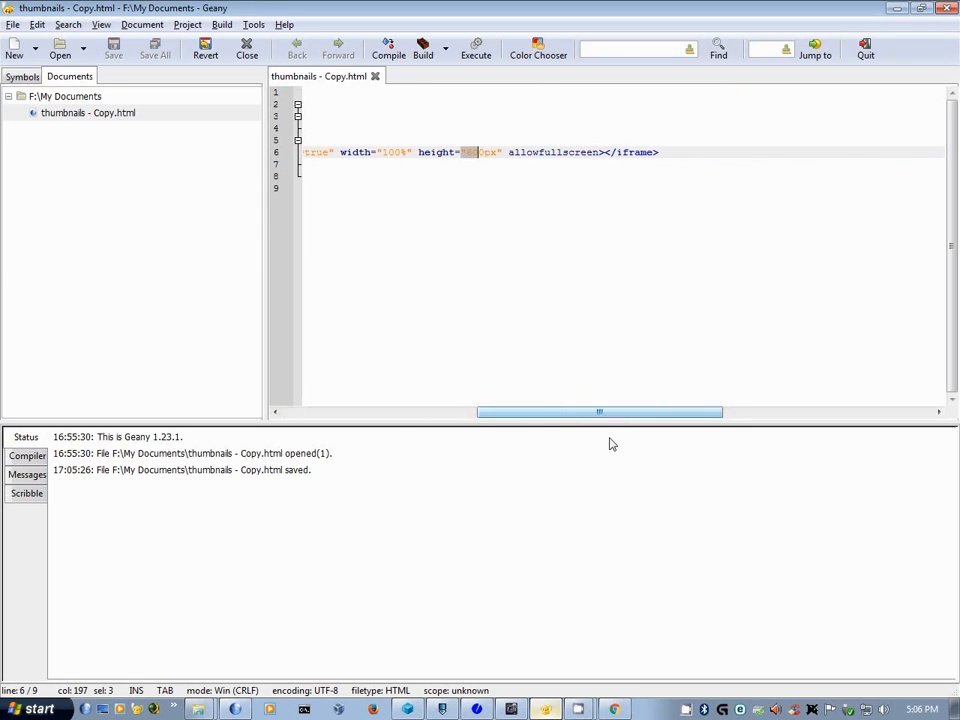
click(684, 155)
key(Return)
key(ctrl+v)
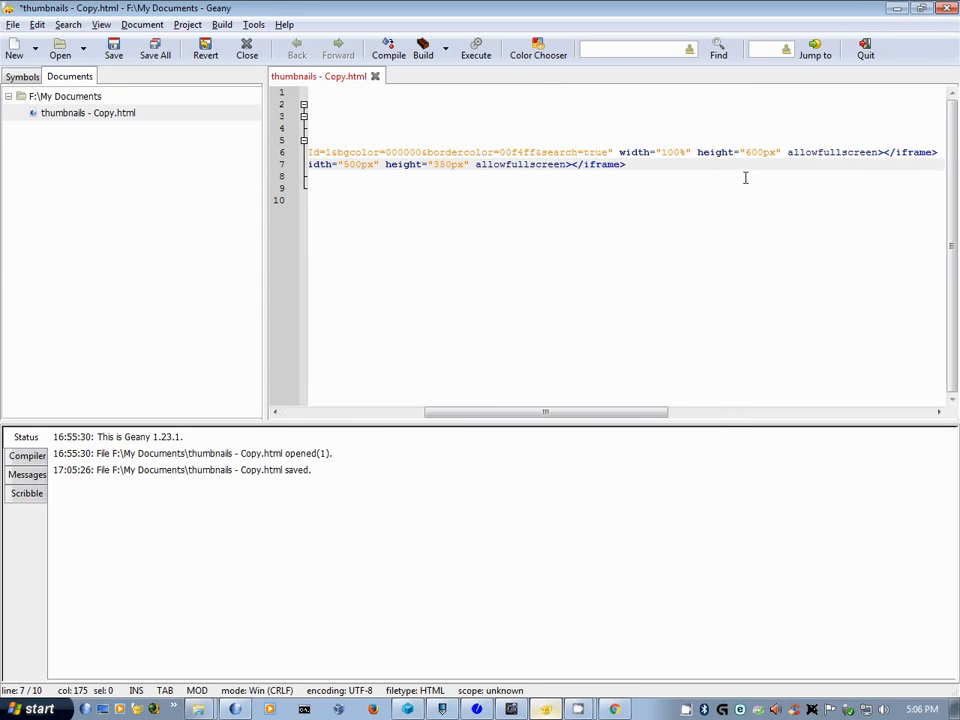
key(ctrl+s)
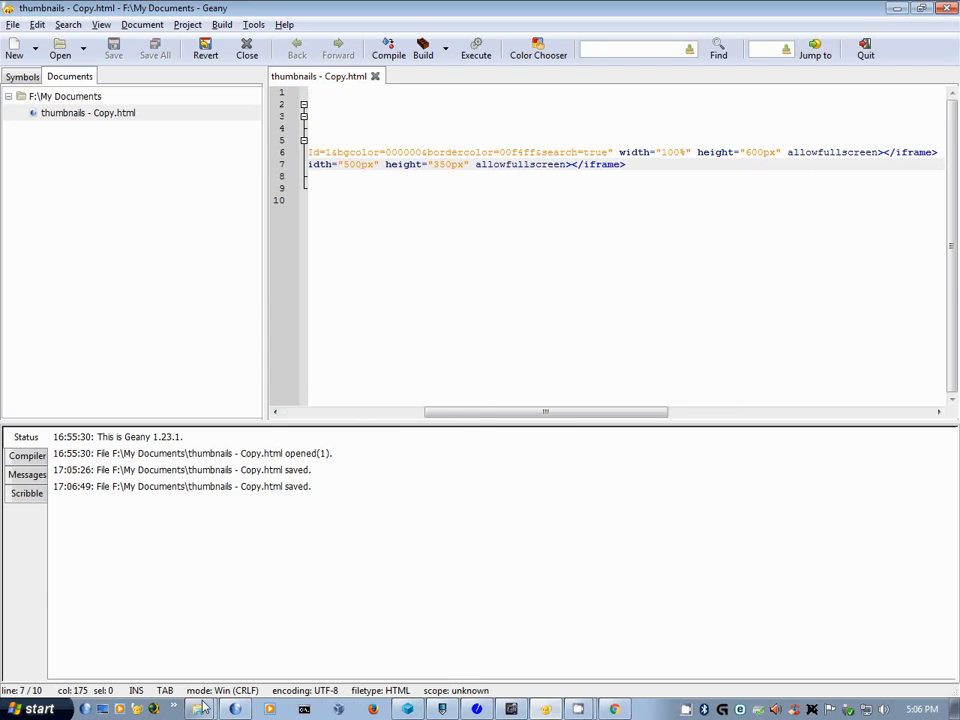
click(235, 707)
key(F5)
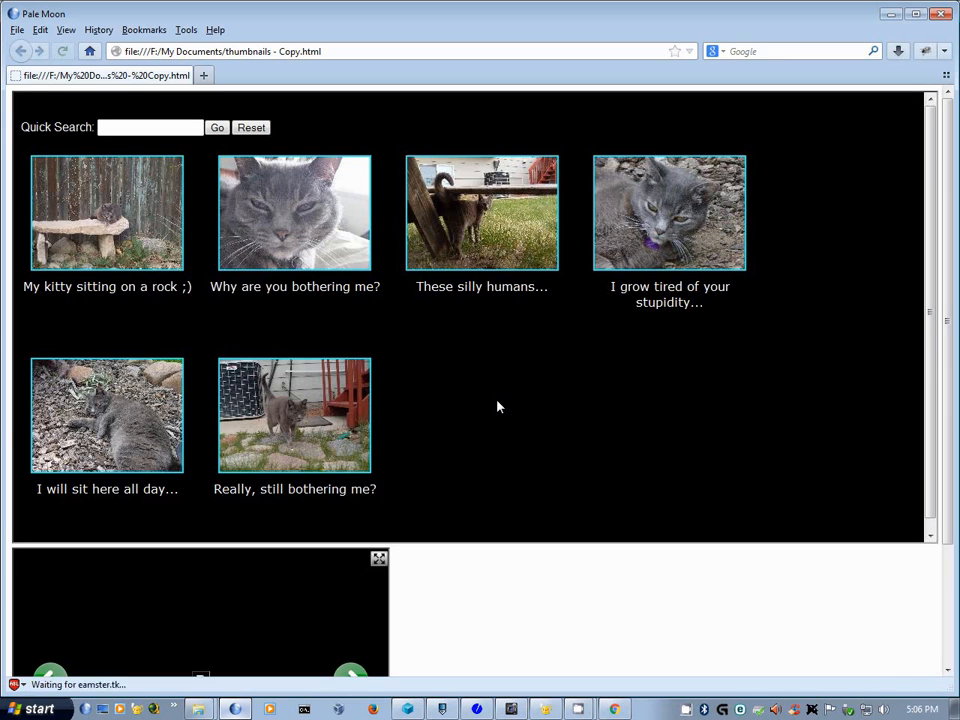
- View the embedded slideshow full screen, allowing the site to go fullscreen, then exit fullscreen
scroll(478, 386, down, 1)
scroll(478, 386, down, 3)
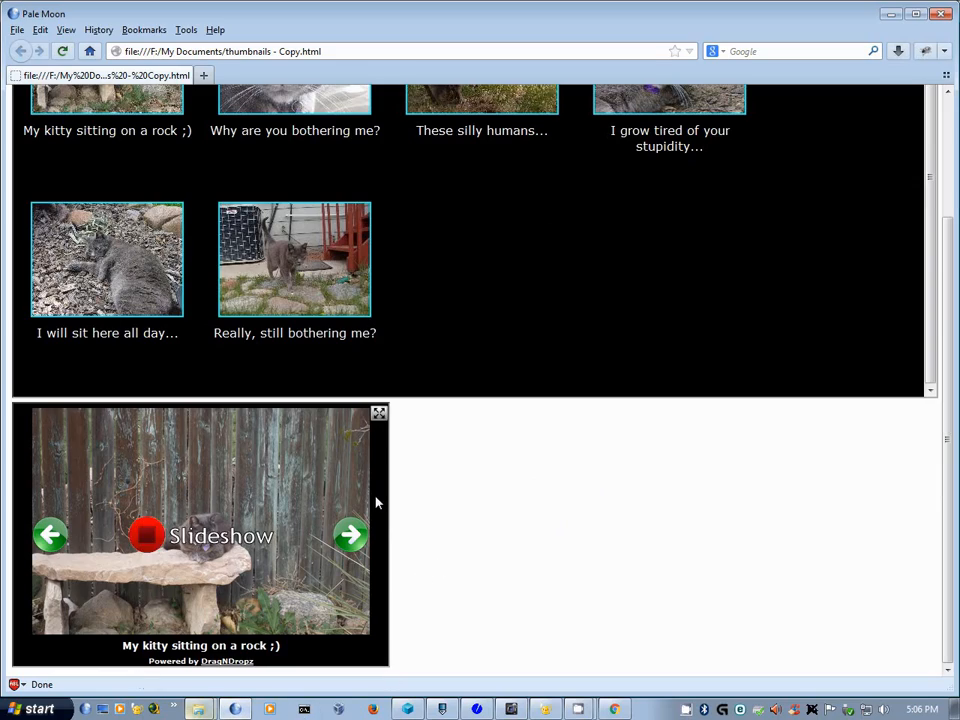
click(379, 414)
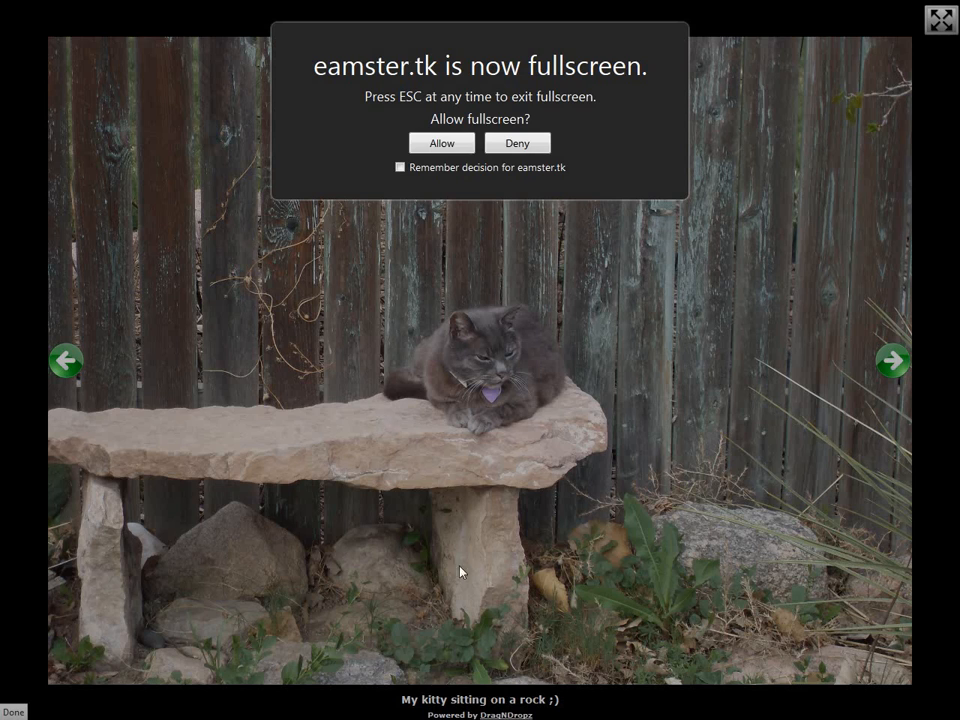
click(469, 150)
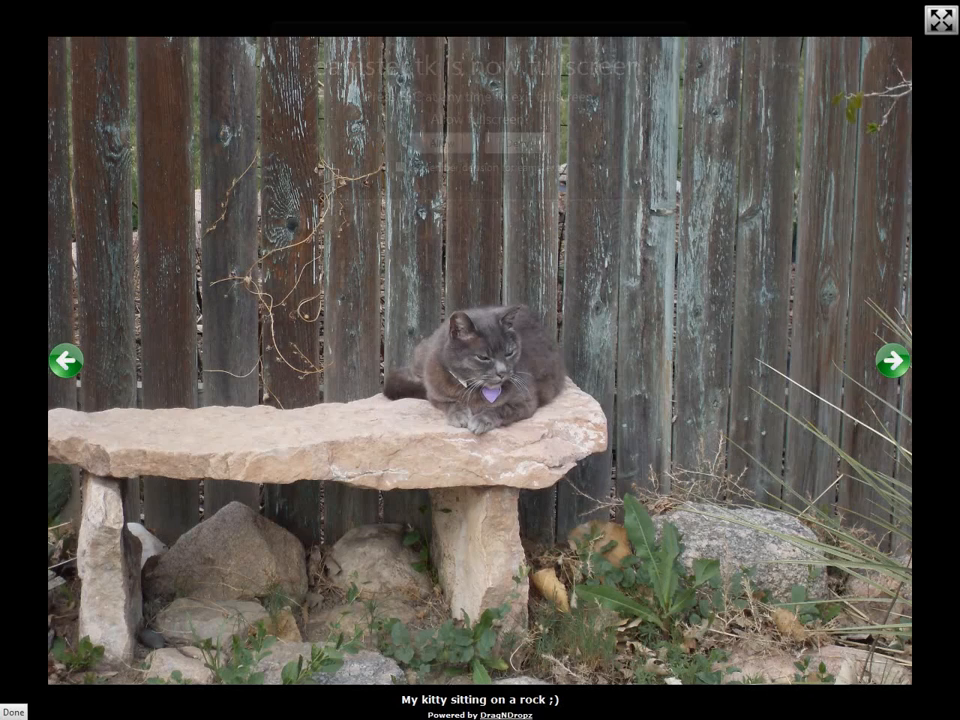
click(941, 22)
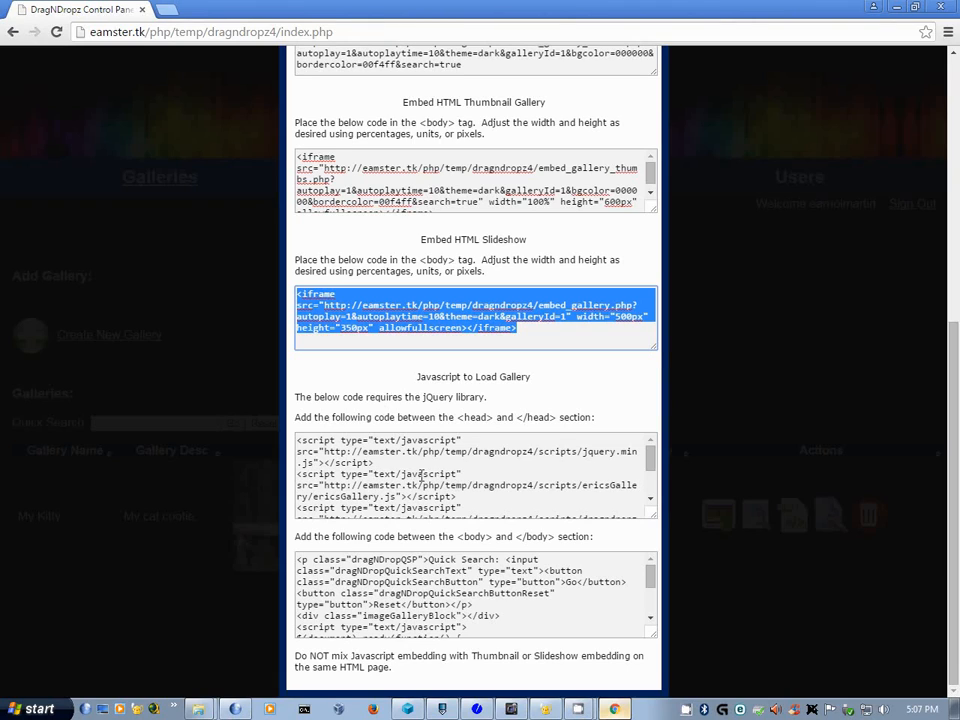
- Paste the gallery's jQuery script and style lines into the head, unindent the script line, and save
click(477, 453)
click(545, 709)
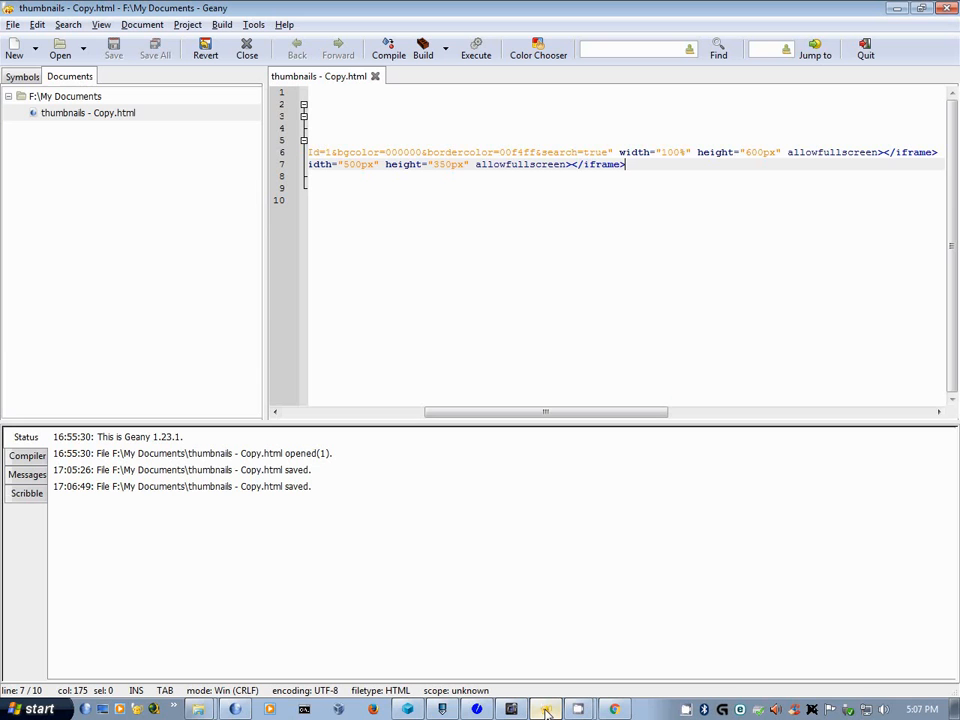
drag(506, 411, 294, 405)
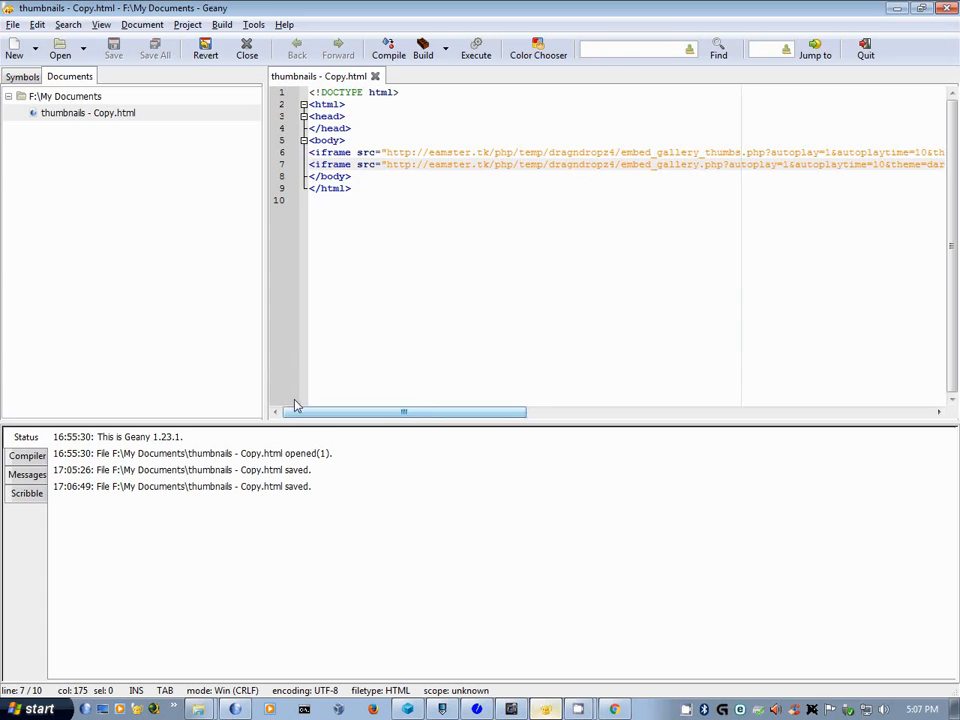
click(352, 128)
key(Up)
key(Return)
key(Tab)
key(ctrl+v)
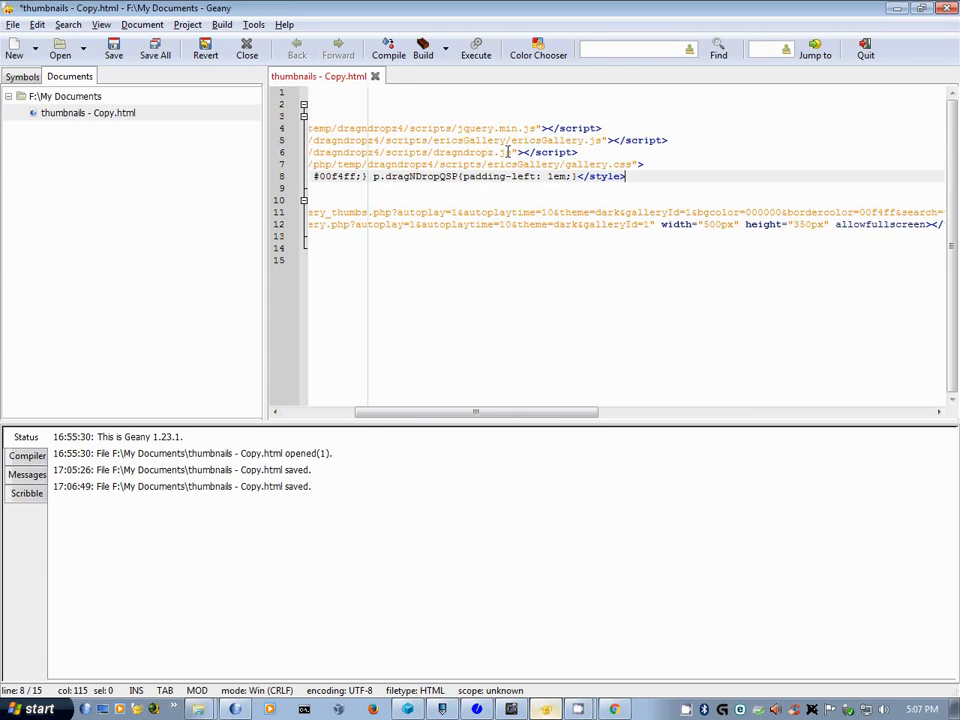
drag(575, 412, 392, 411)
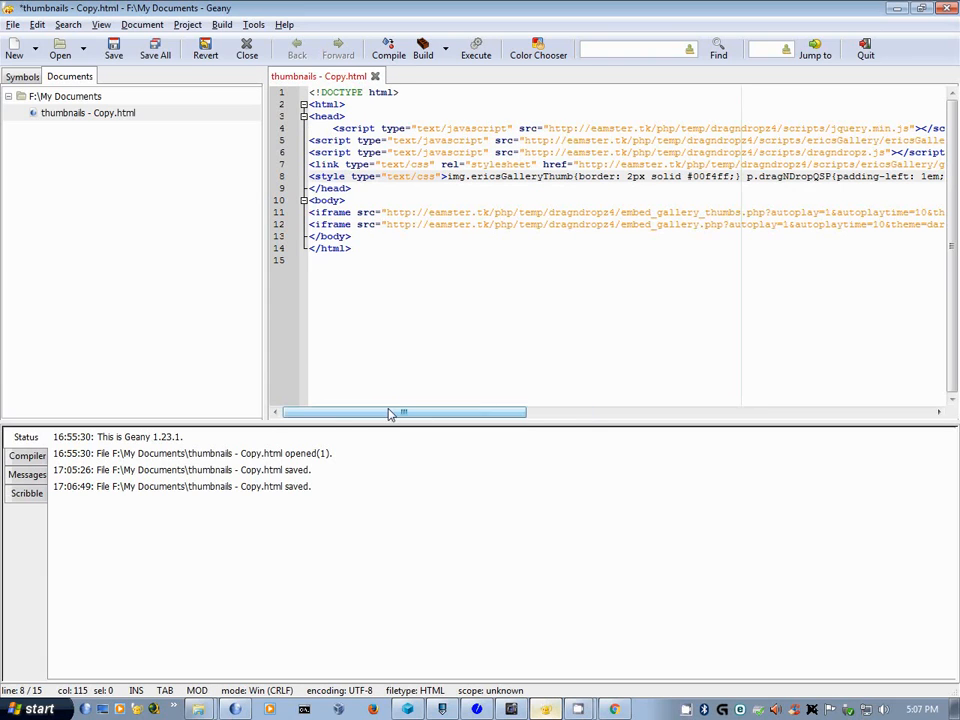
click(336, 130)
key(BackSpace)
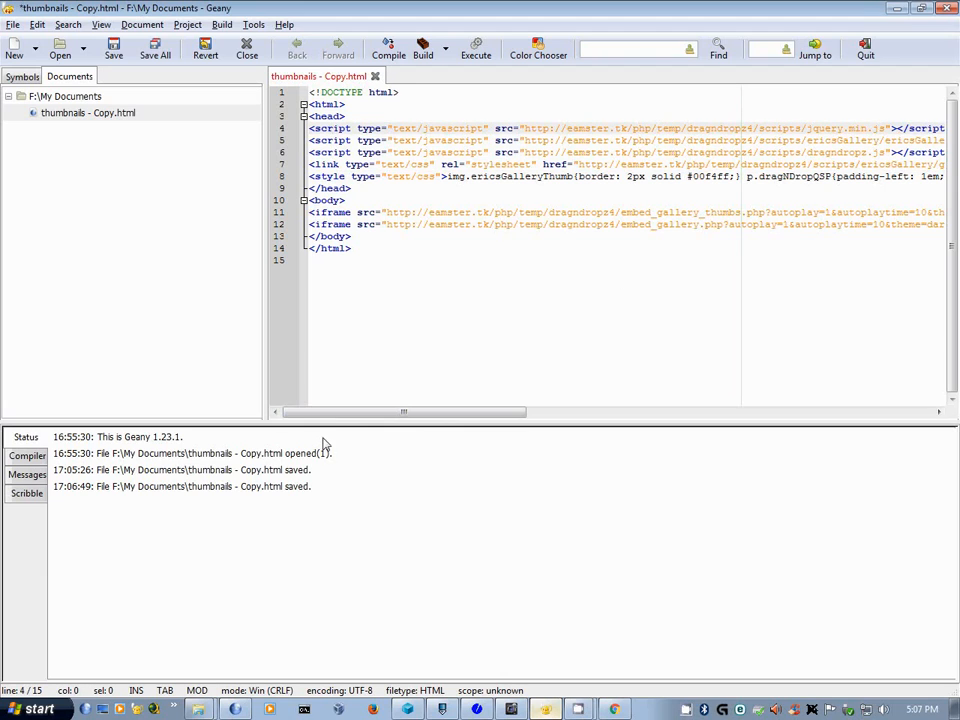
key(ctrl+s)
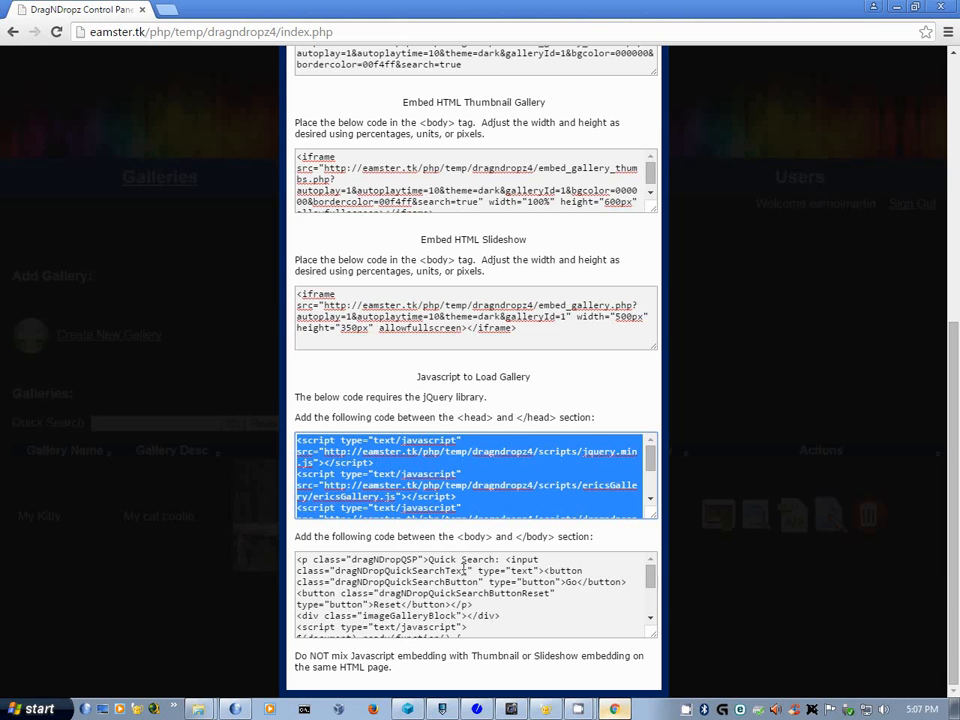
- Paste the body-section JavaScript gallery code after line 12, below the two iframes, and save
click(463, 568)
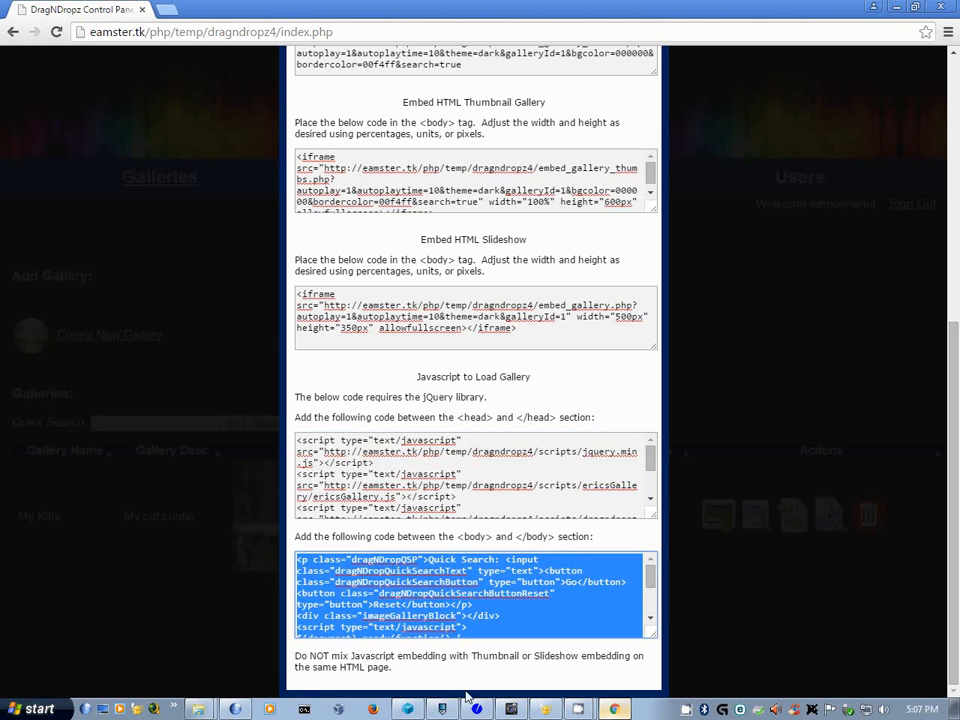
click(545, 711)
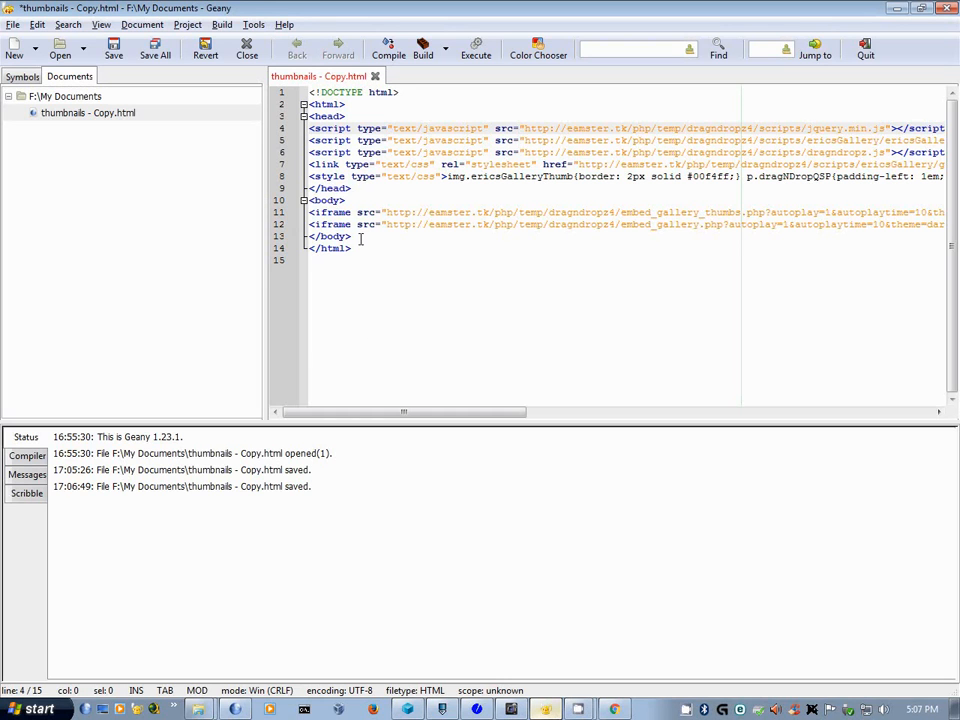
drag(420, 412, 565, 412)
click(694, 226)
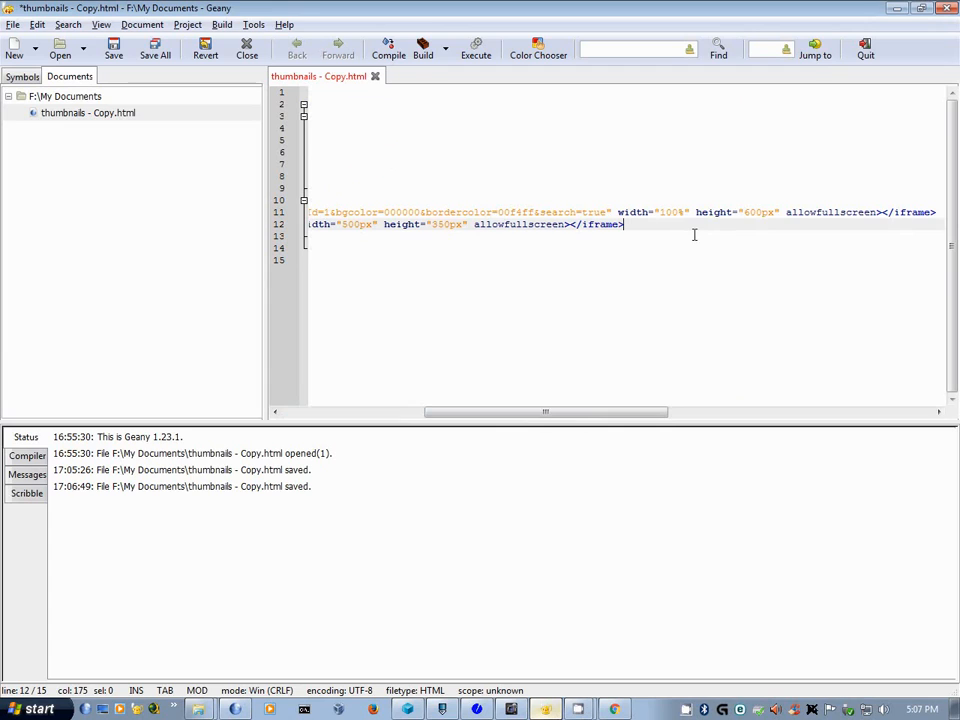
key(ctrl+v)
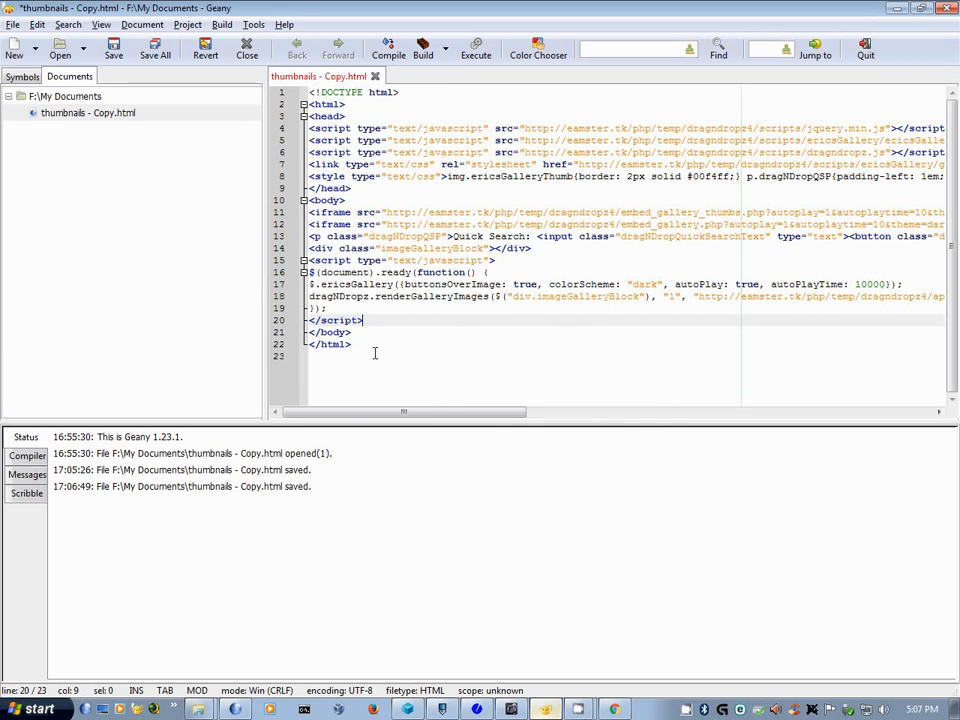
key(ctrl+s)
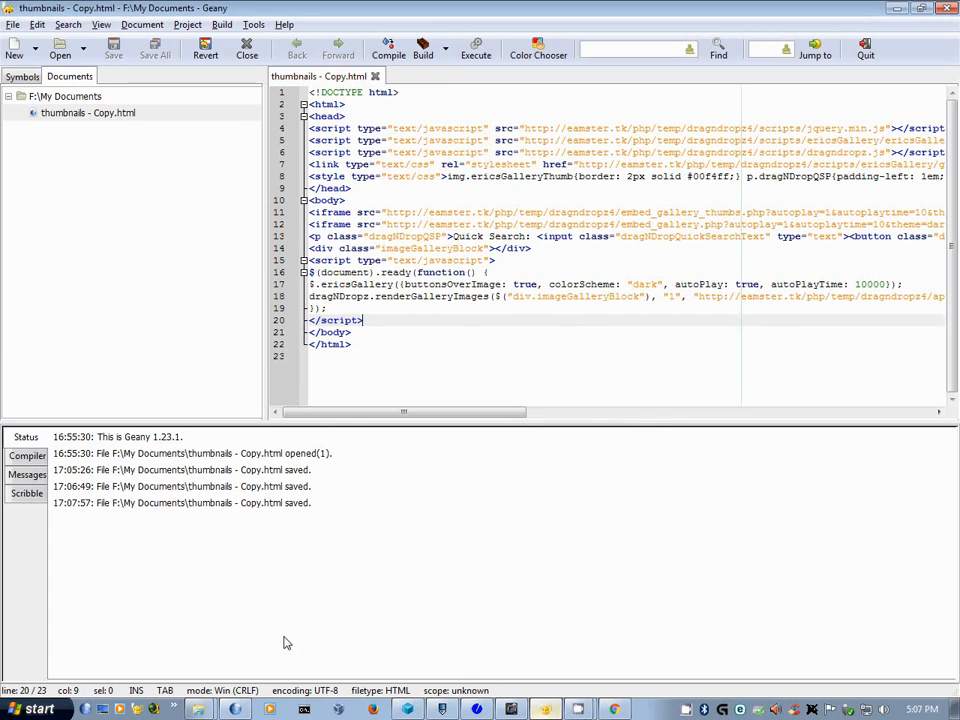
click(617, 709)
click(235, 709)
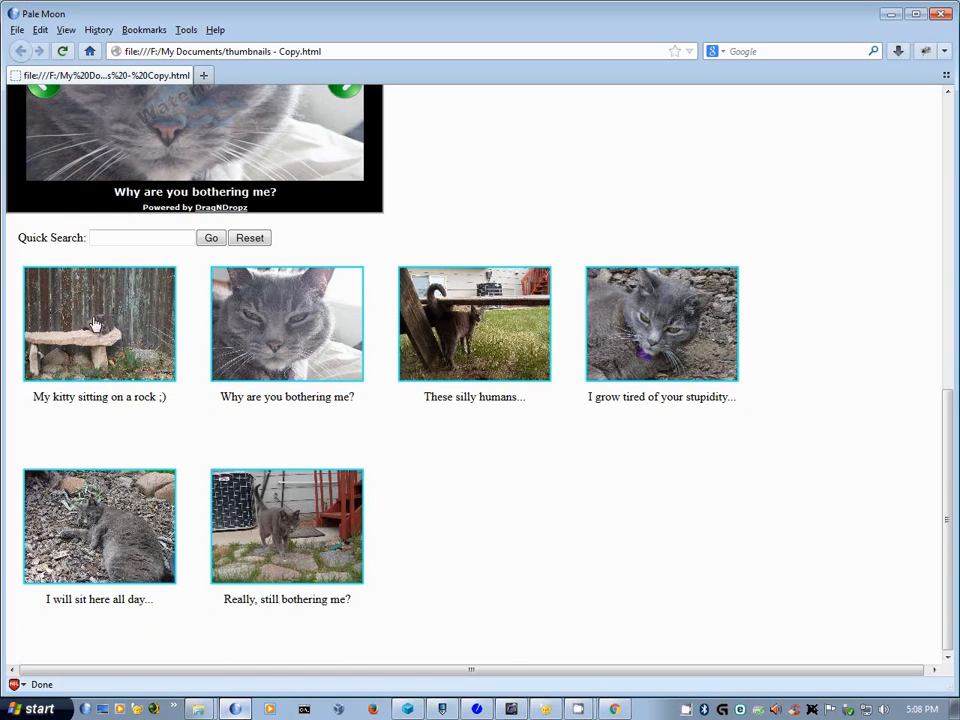
- Enlarge the rock photo from the JavaScript gallery, then close the enlarged view
click(92, 246)
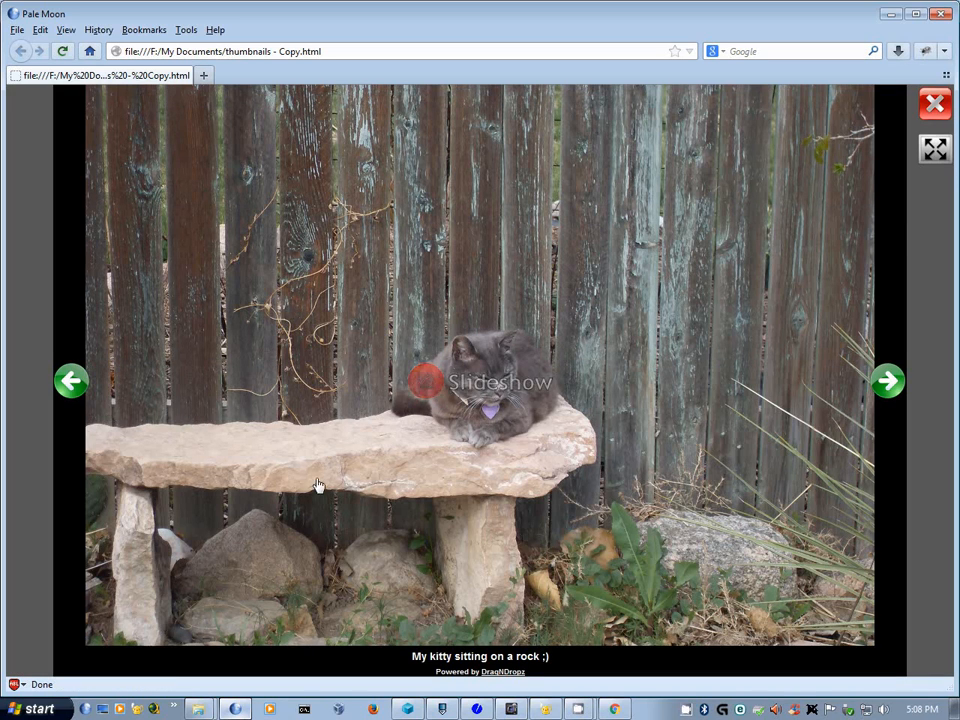
click(935, 105)
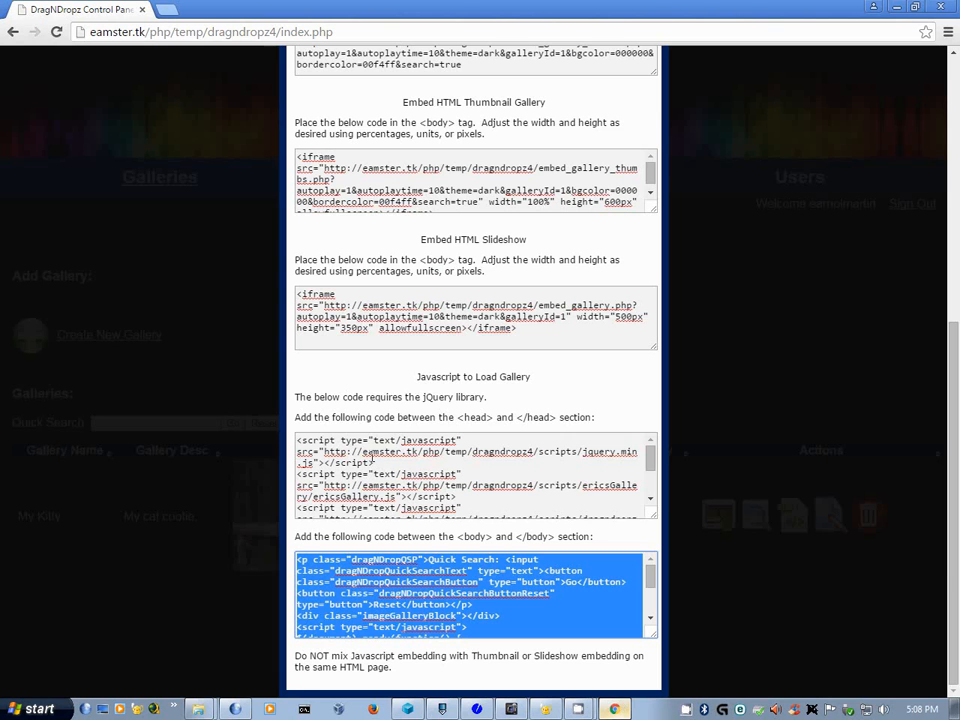
- Load the gallery's Direct Link URL in a new tab, then view and close the rock photo slideshow
scroll(471, 161, up, 3)
click(476, 211)
key(ctrl+c)
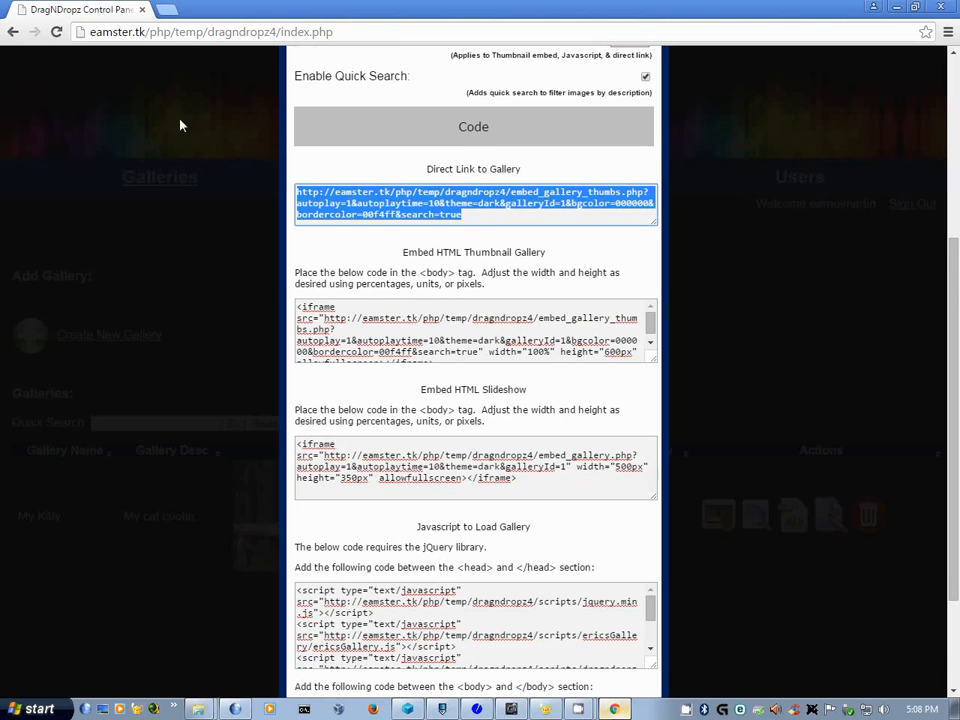
key(ctrl+t)
key(ctrl+v)
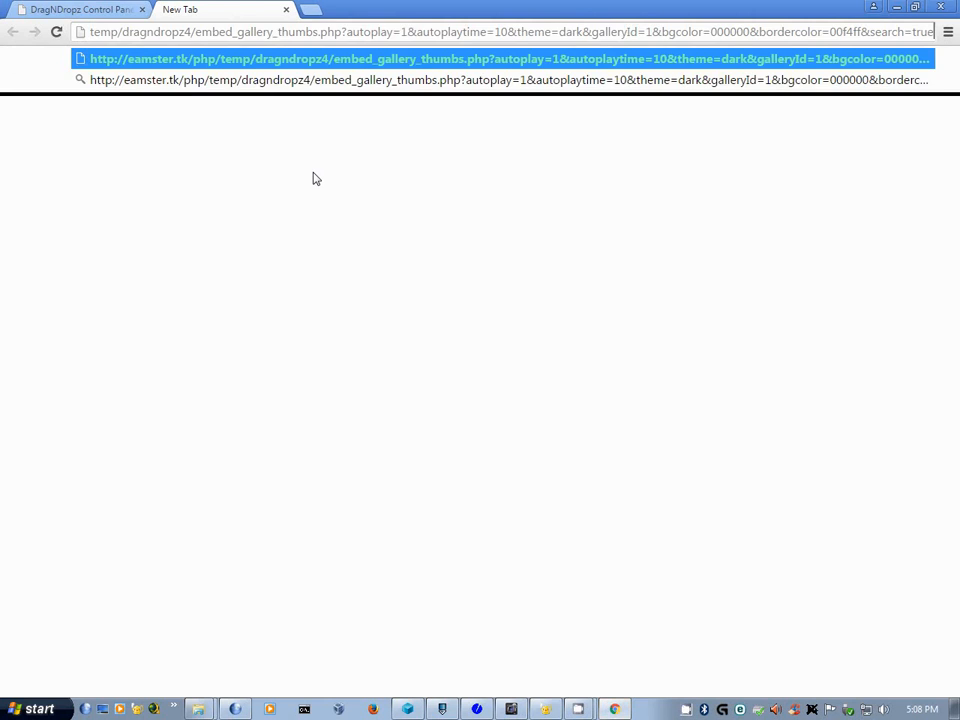
key(Return)
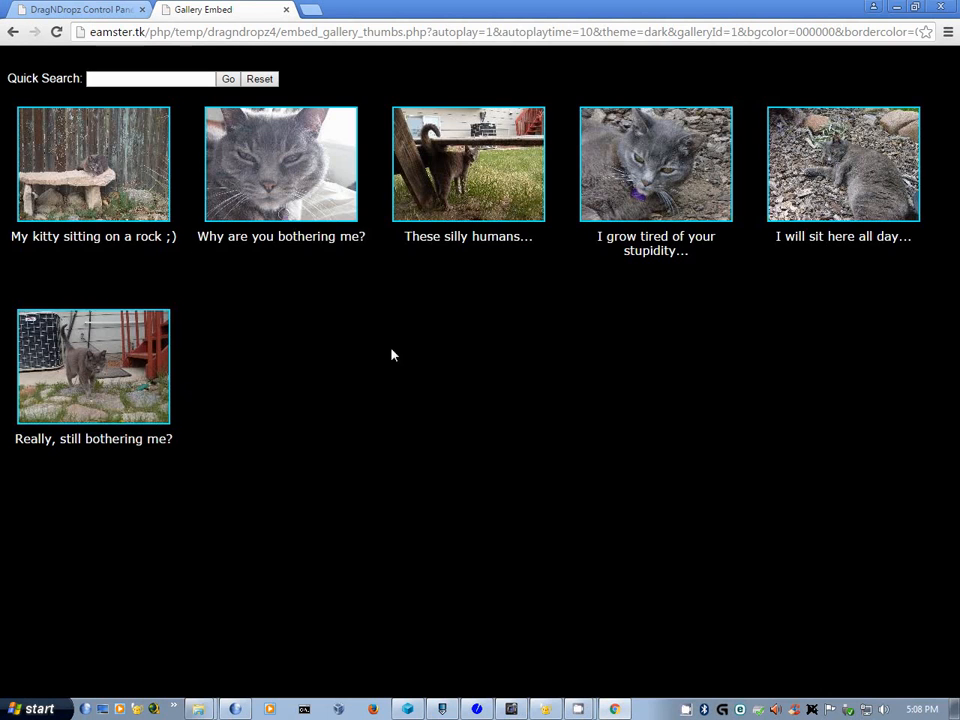
click(124, 203)
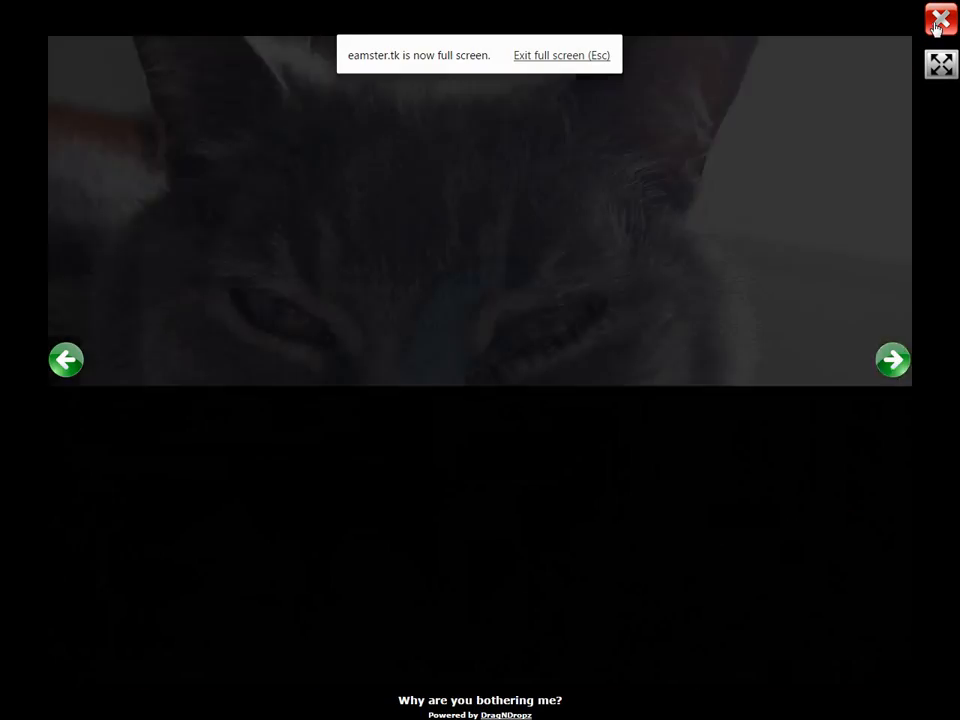
click(940, 18)
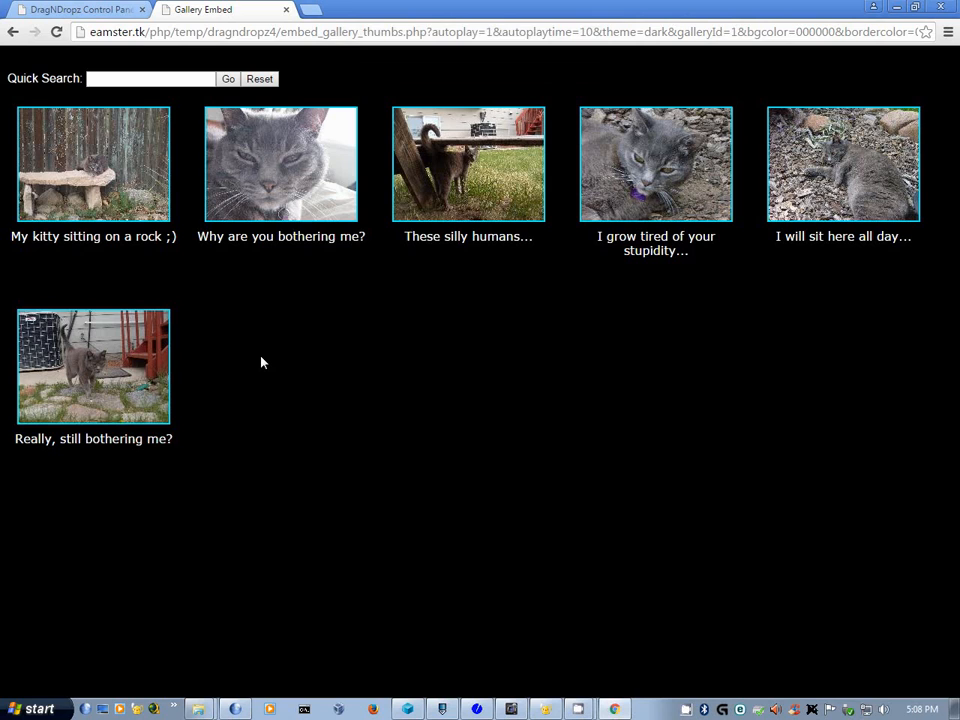
- Return to the control panel tab and close the Share My Kitty Gallery dialog
click(96, 12)
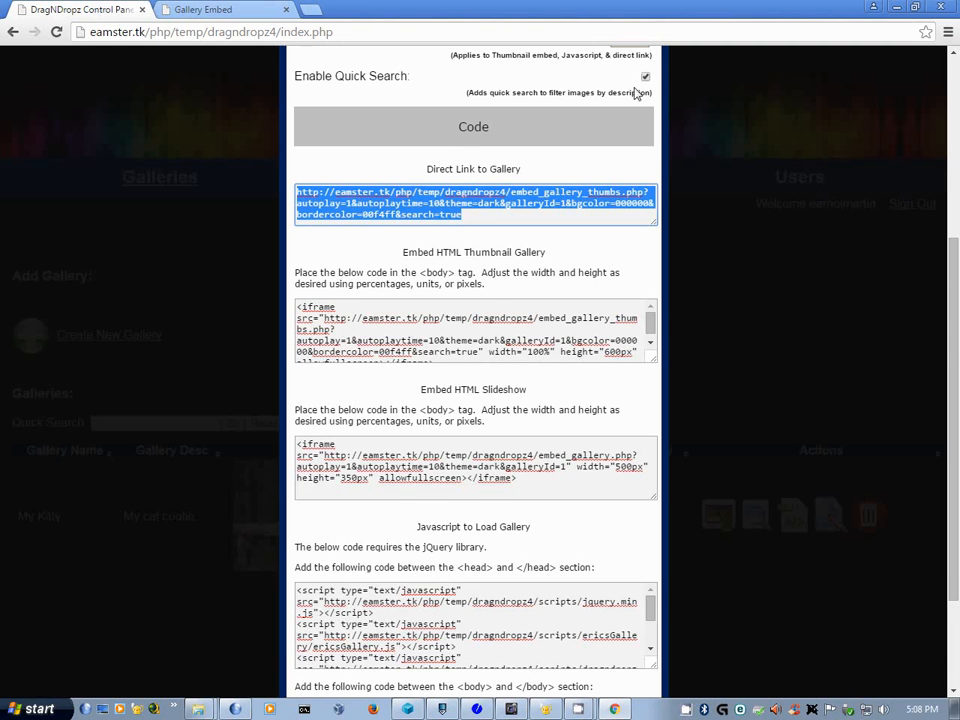
scroll(654, 553, down, 2)
scroll(688, 487, up, 4)
scroll(688, 487, up, 2)
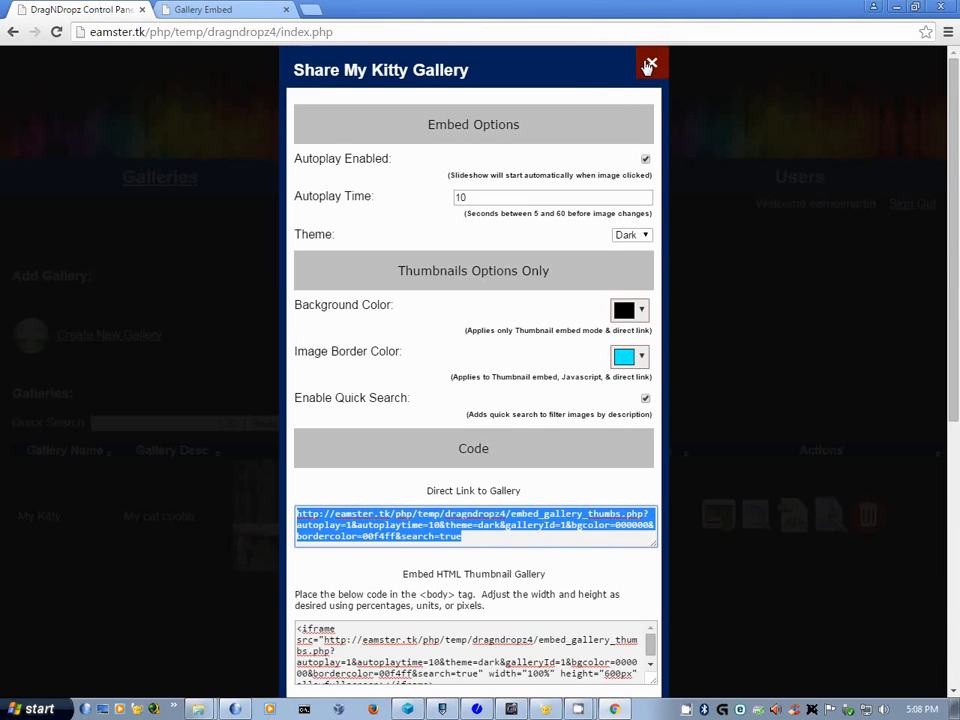
click(651, 62)
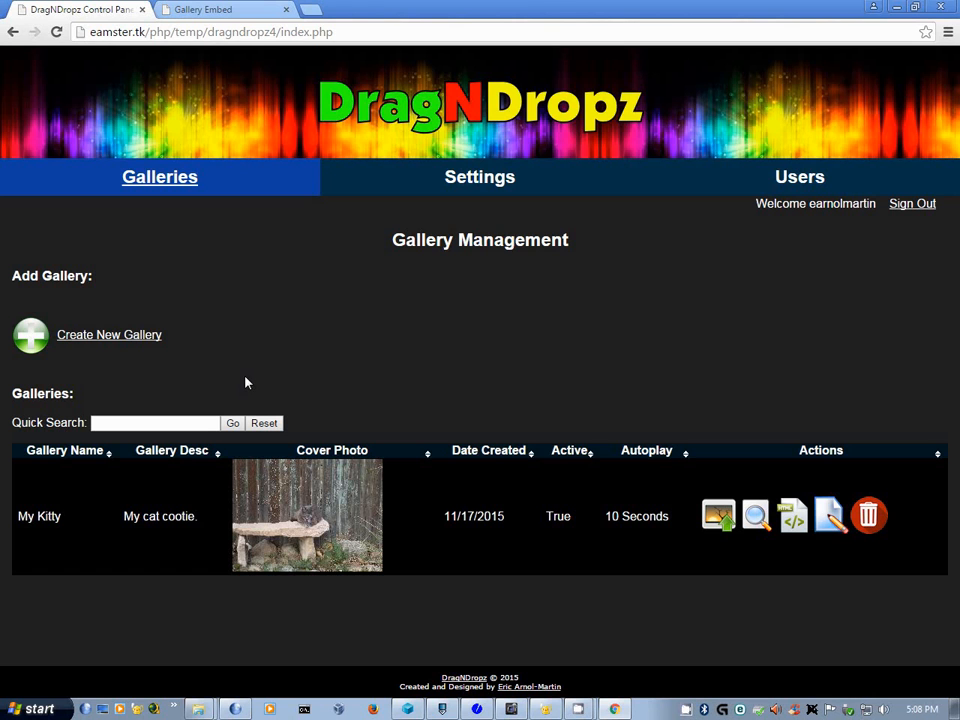
- Open the My Kitty picture upload, then close it and the picture manager
click(716, 515)
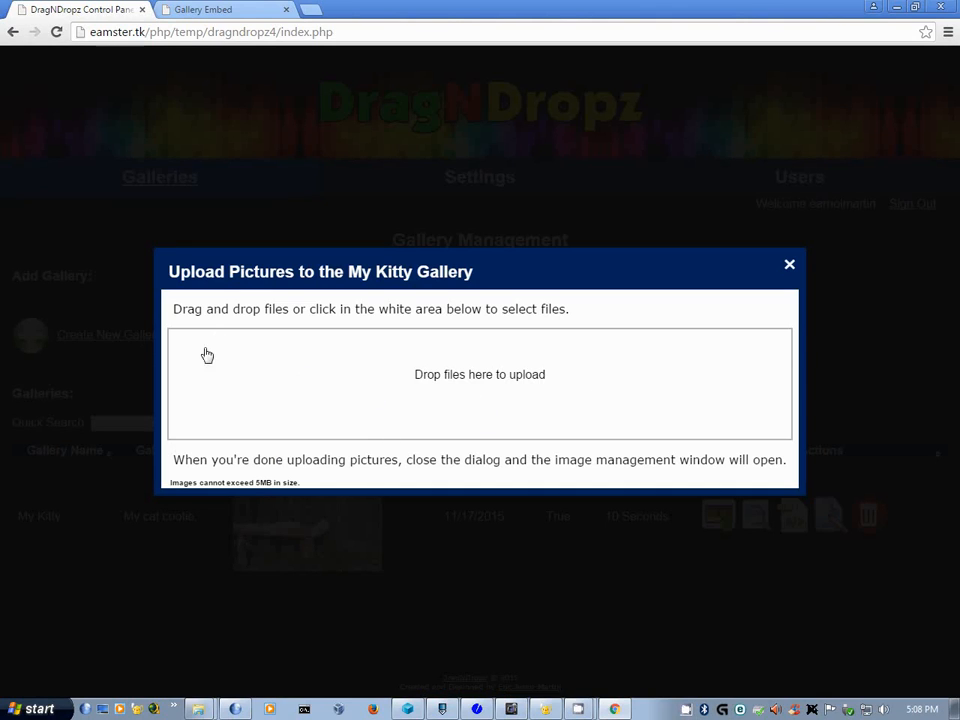
click(790, 266)
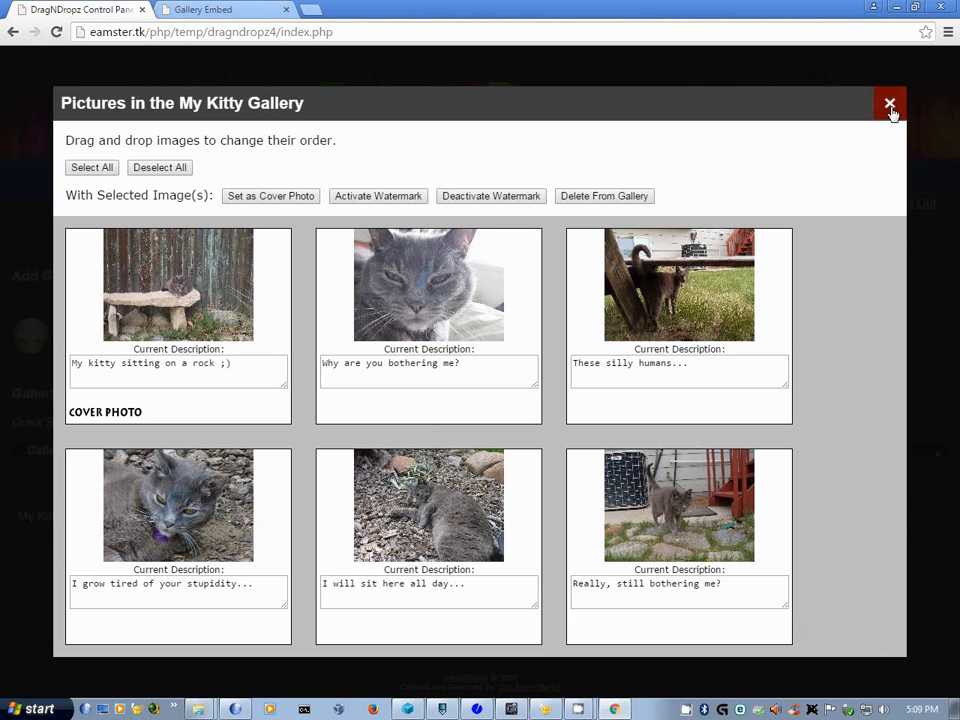
click(890, 105)
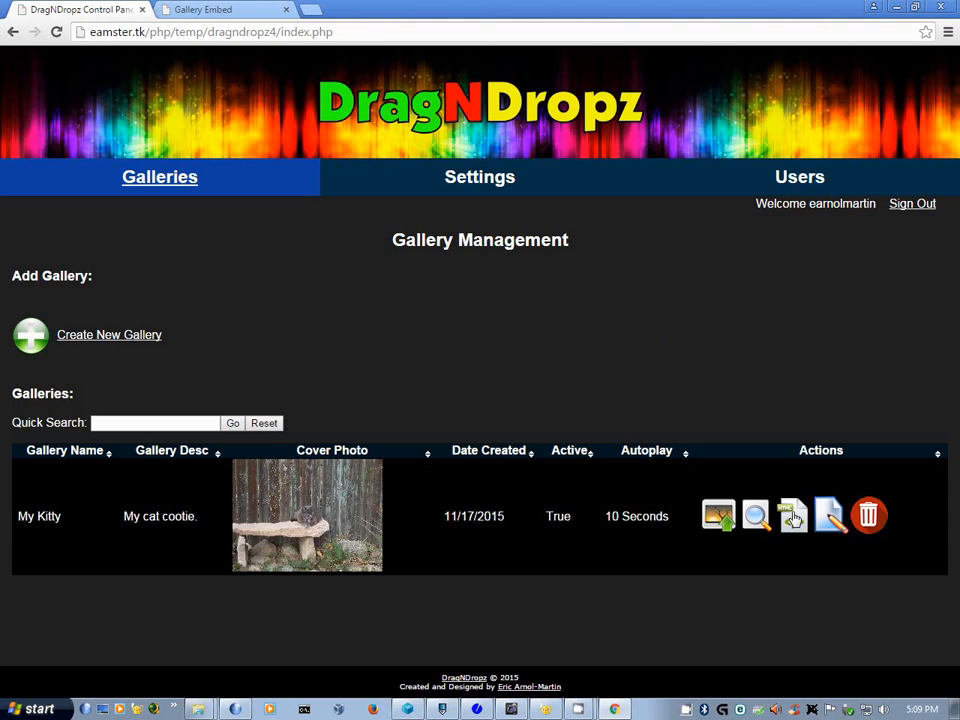
click(829, 515)
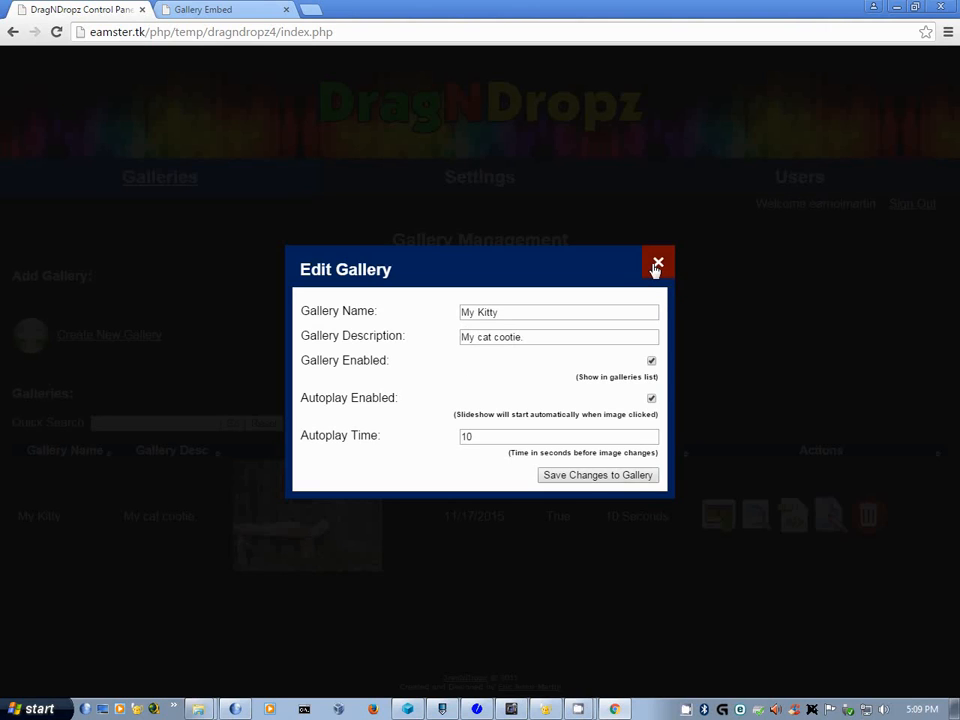
click(657, 265)
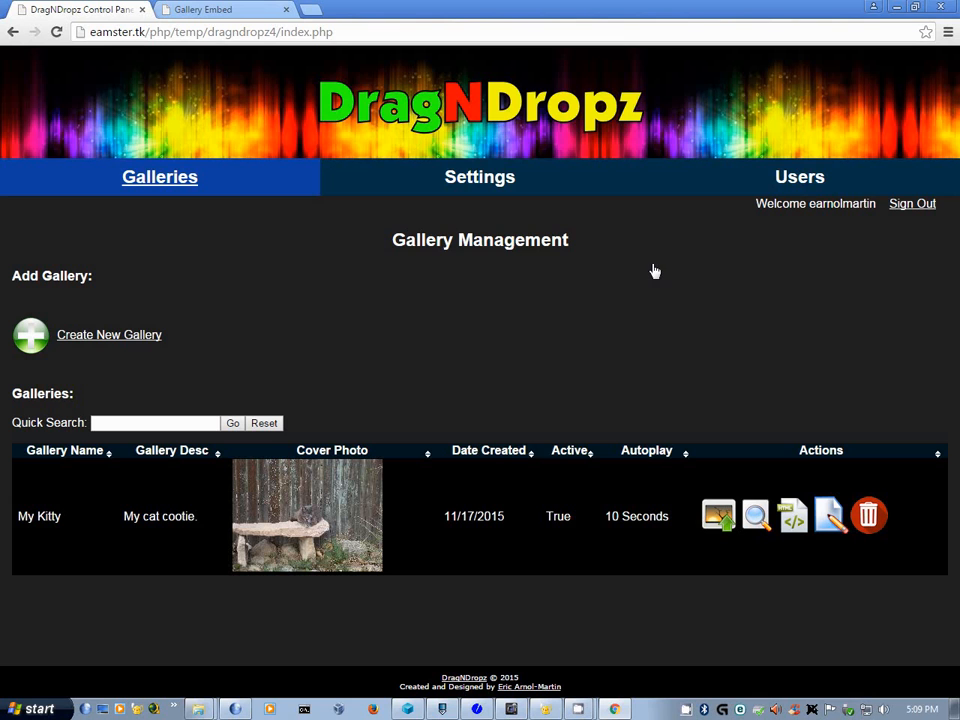
click(868, 515)
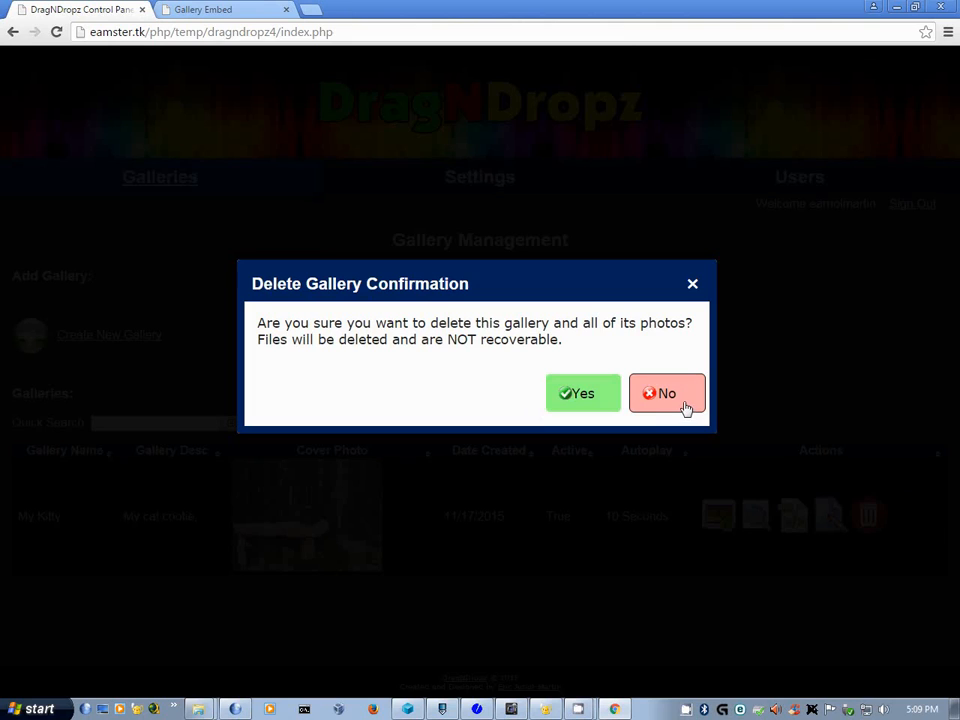
click(686, 406)
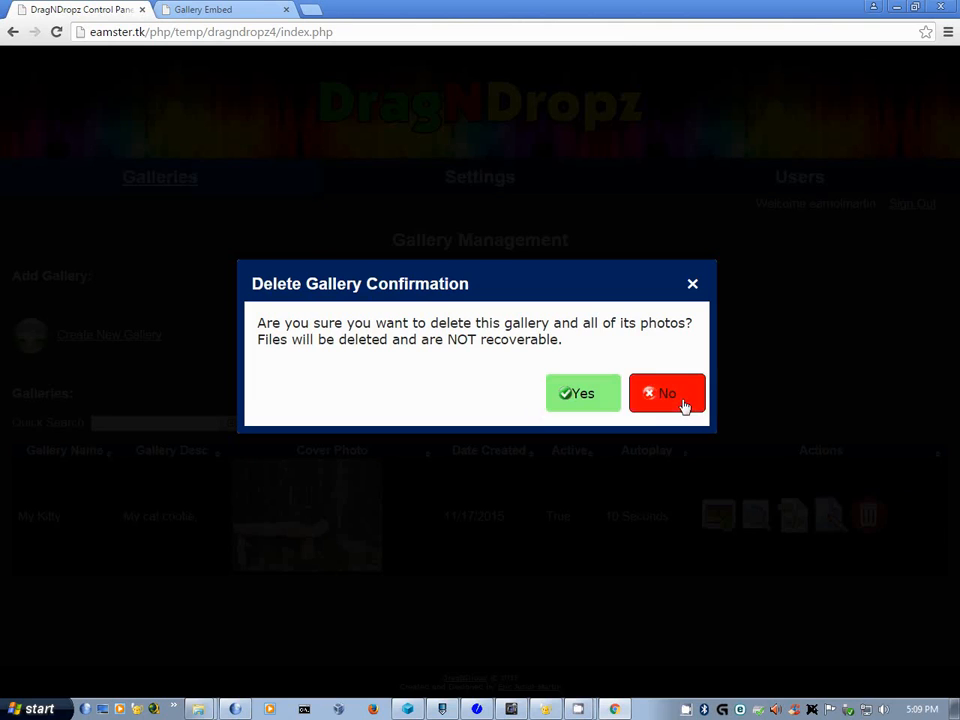